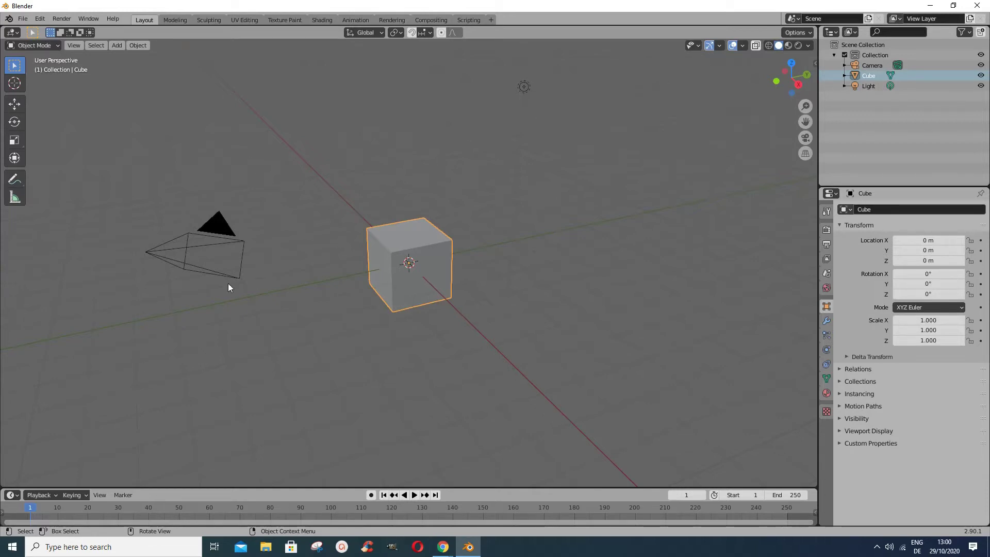
Step: Hide the light and mesh object types in the viewport, and make both types visible again
click(698, 46)
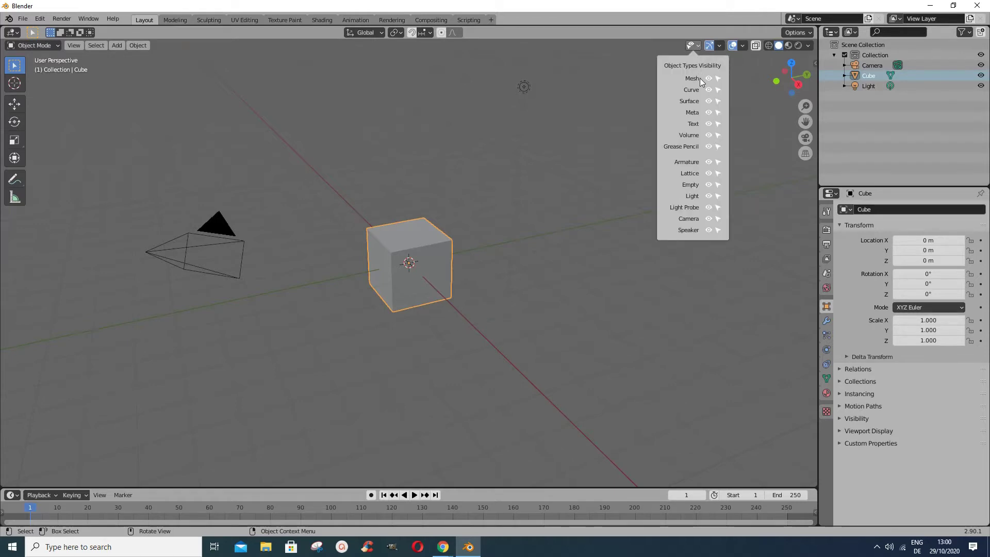
click(709, 197)
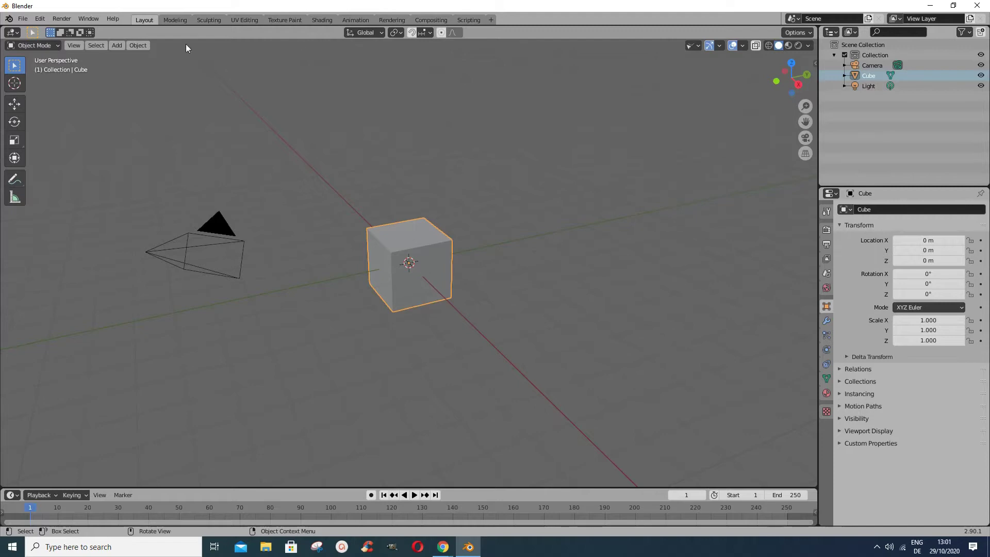
click(116, 45)
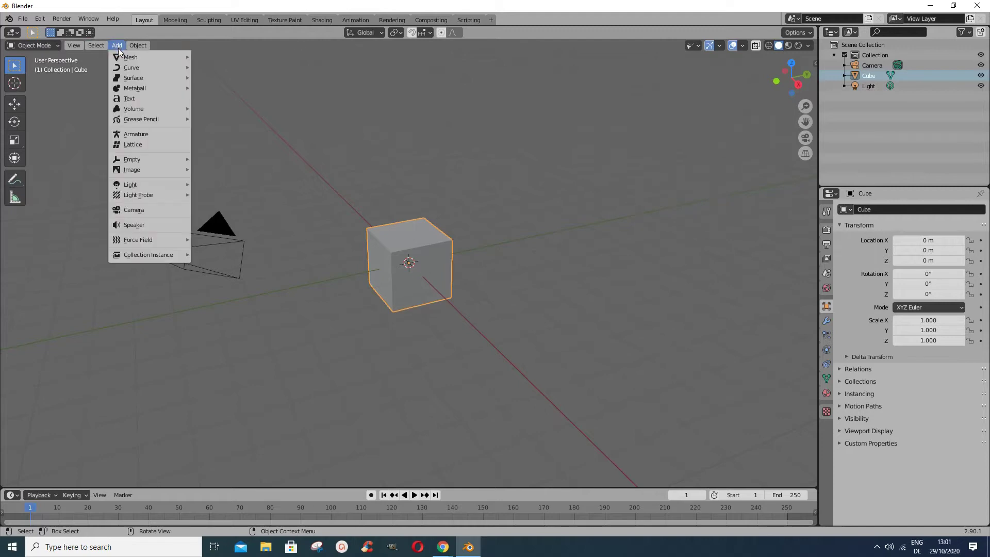
mouse_move(121, 57)
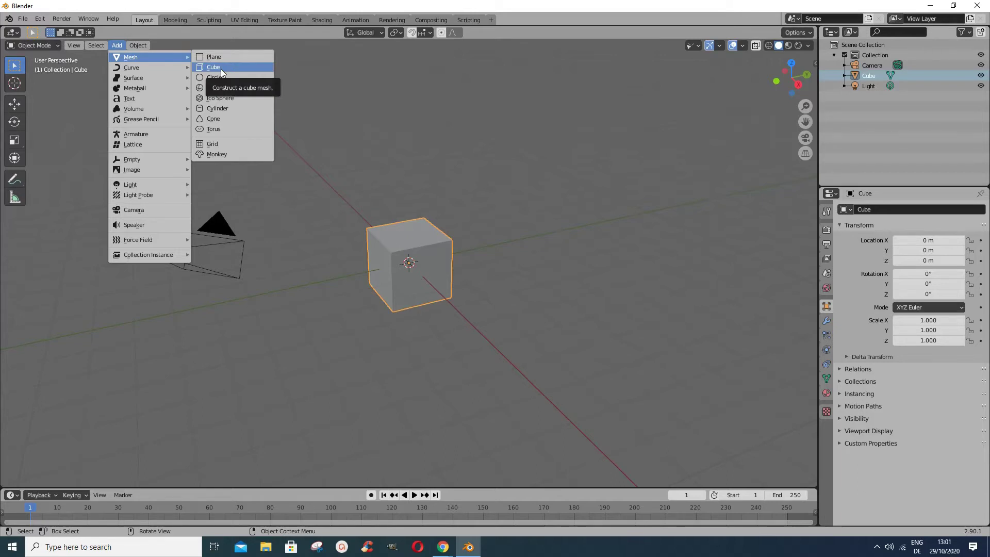
click(694, 45)
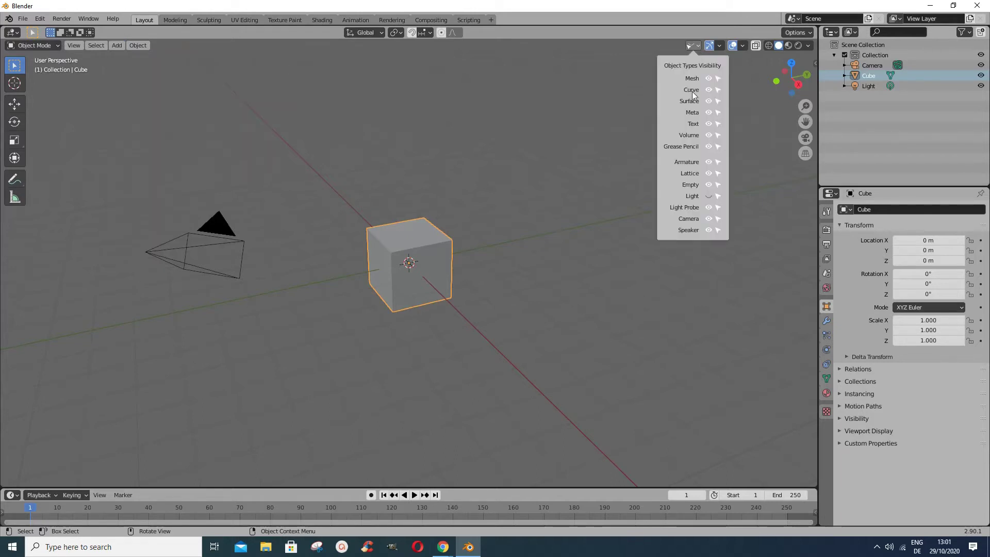
click(708, 79)
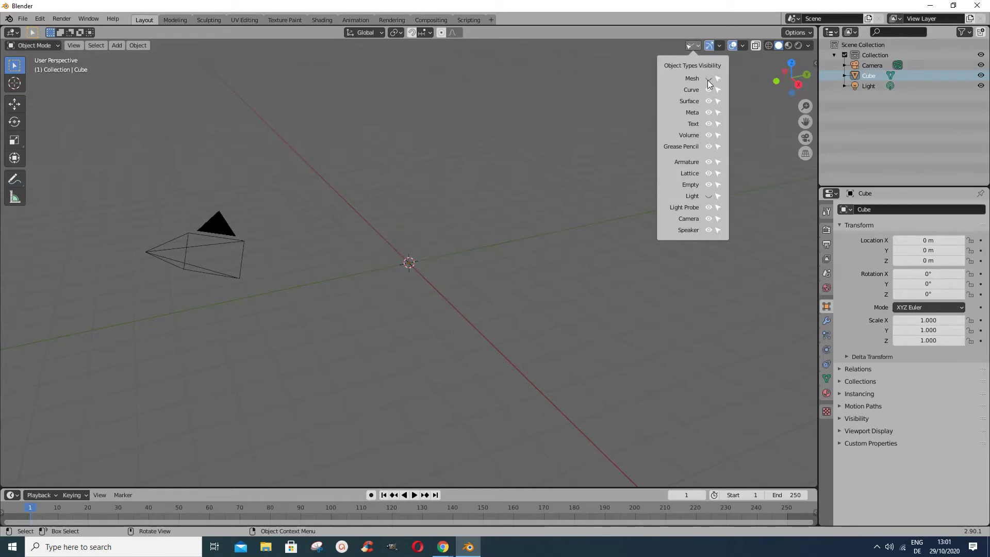
click(708, 80)
click(708, 196)
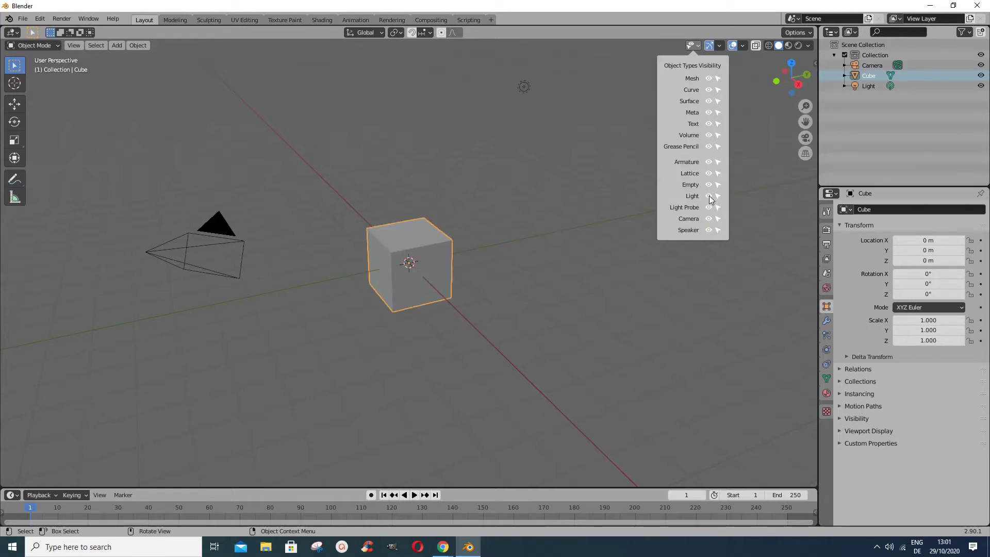
click(616, 250)
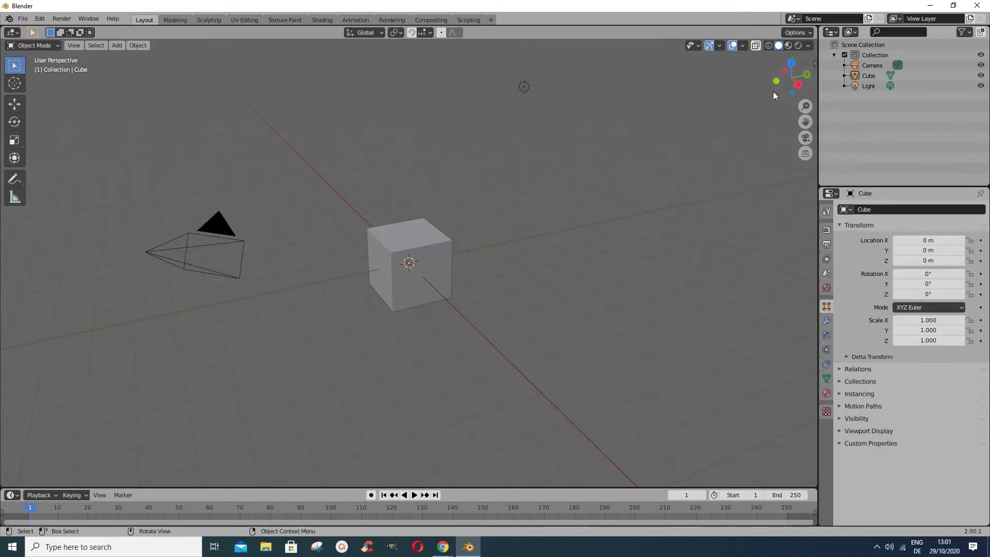
Step: Select the cube with the Move tool active and switch to the Rotate tool
click(19, 107)
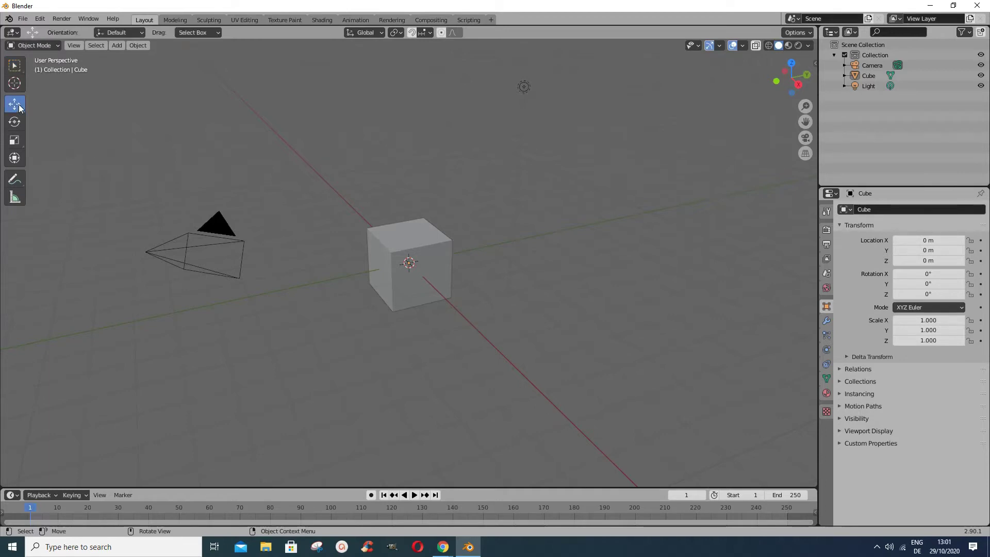
click(386, 271)
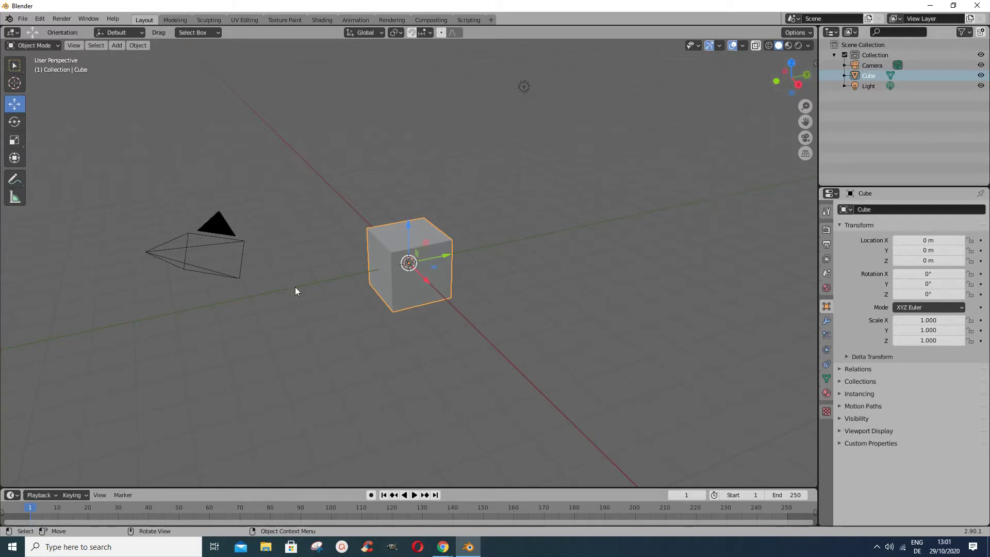
click(15, 122)
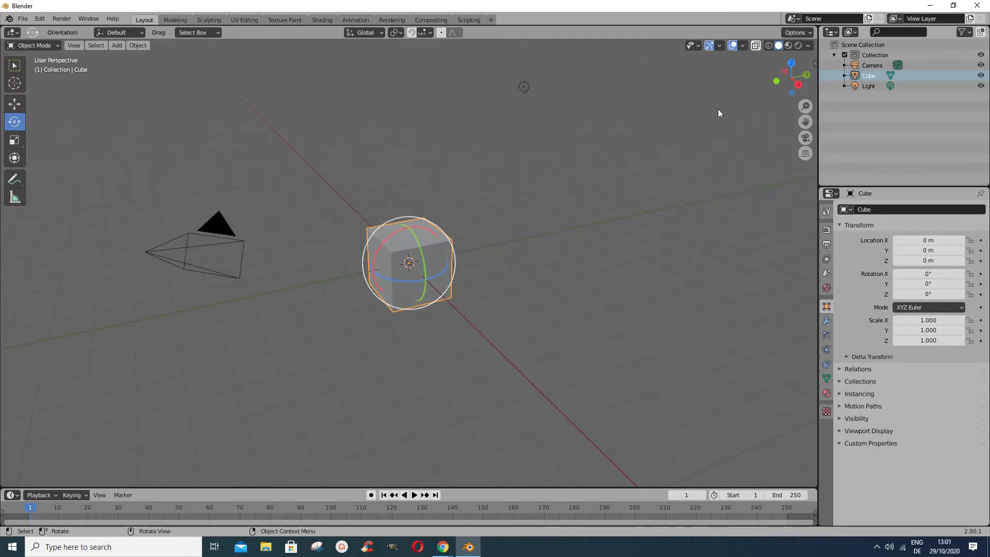
Step: Turn all viewport gizmos off and back on twice
click(709, 46)
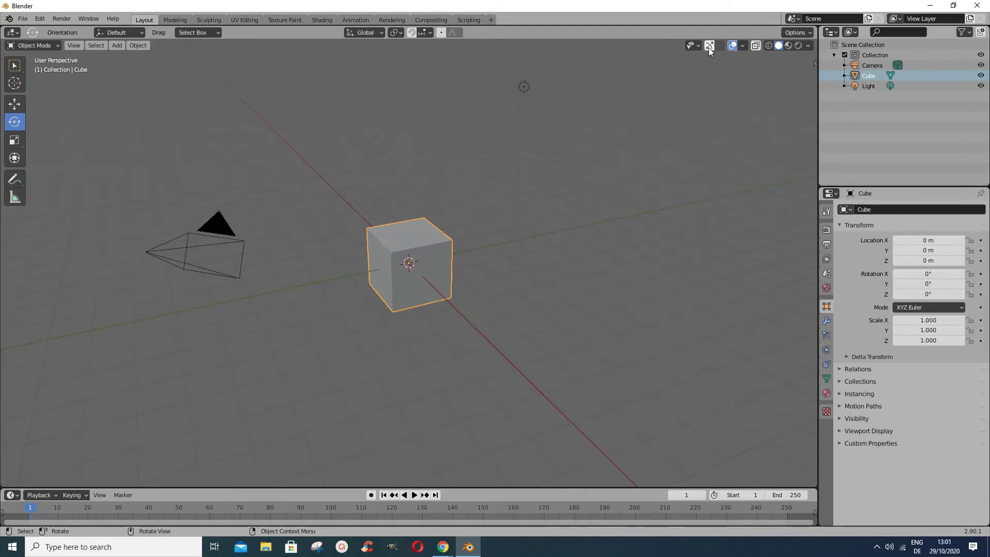
click(709, 46)
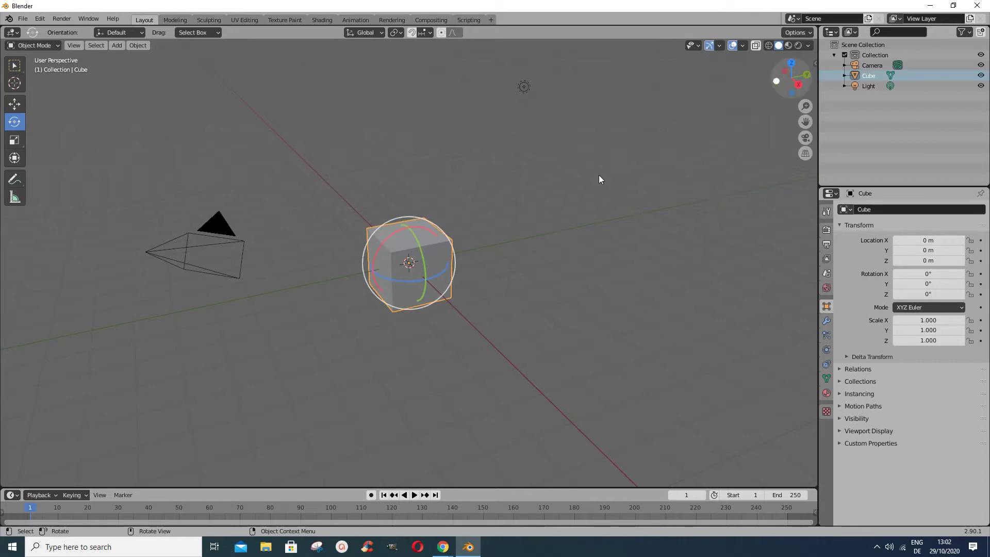
click(720, 47)
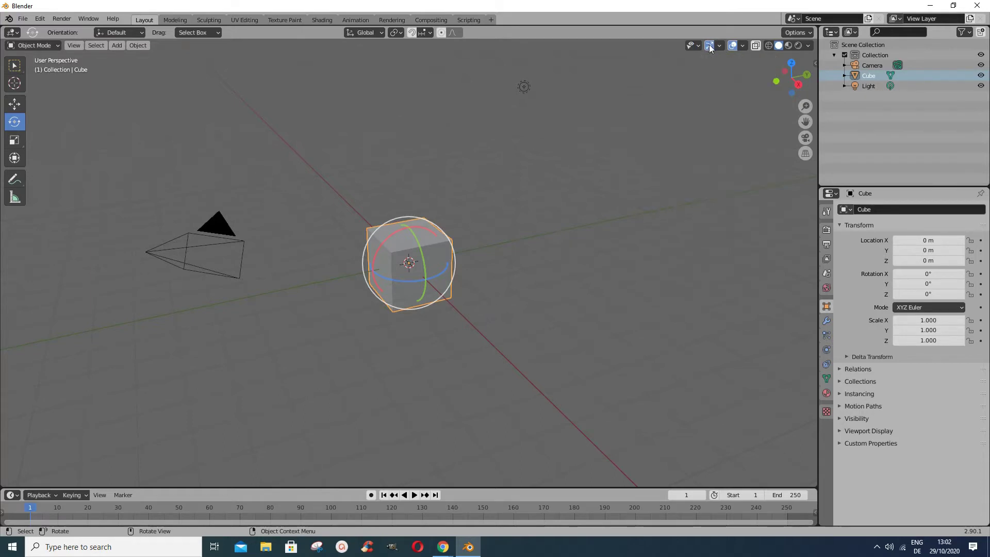
click(710, 48)
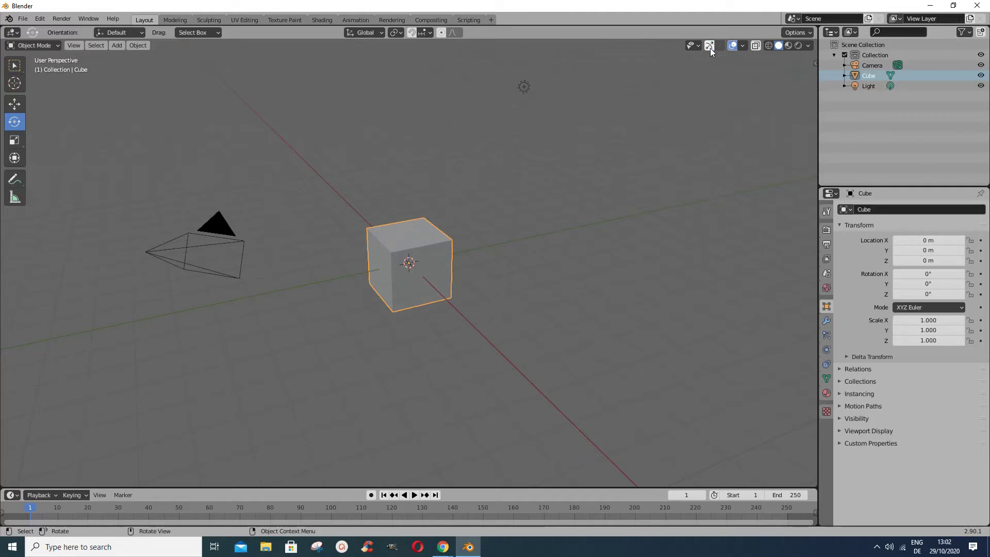
click(710, 48)
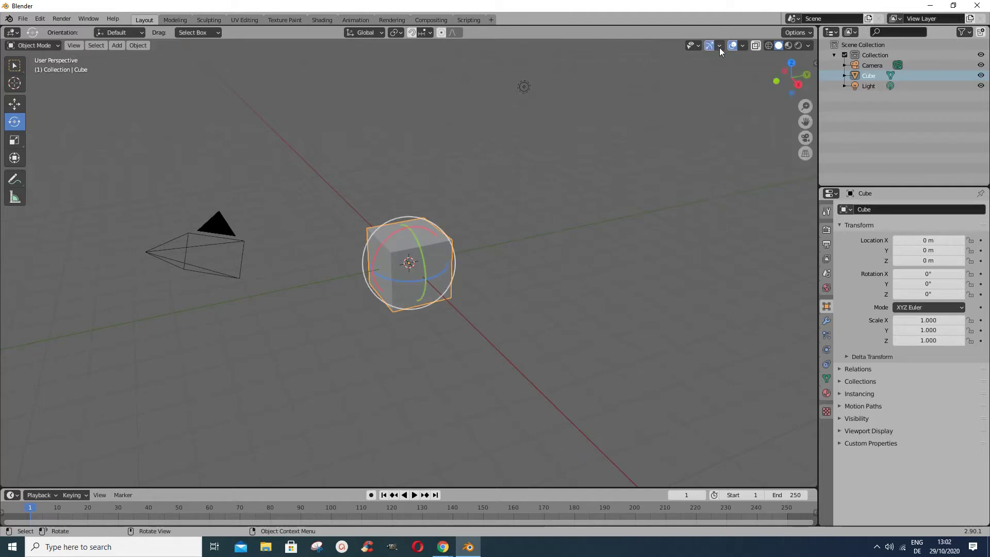
Step: Disable only the Navigate viewport gizmo and enable it again
click(720, 46)
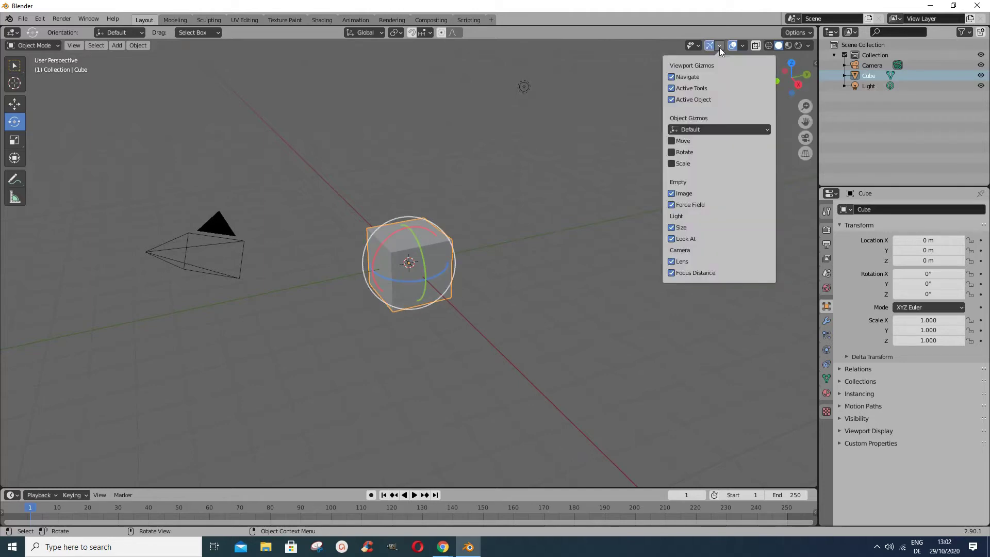
click(672, 77)
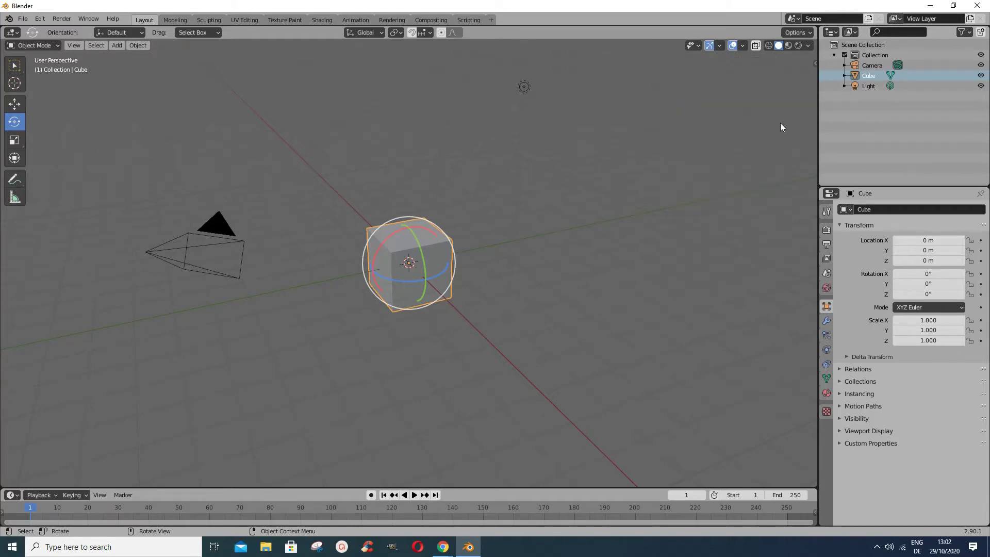
click(720, 46)
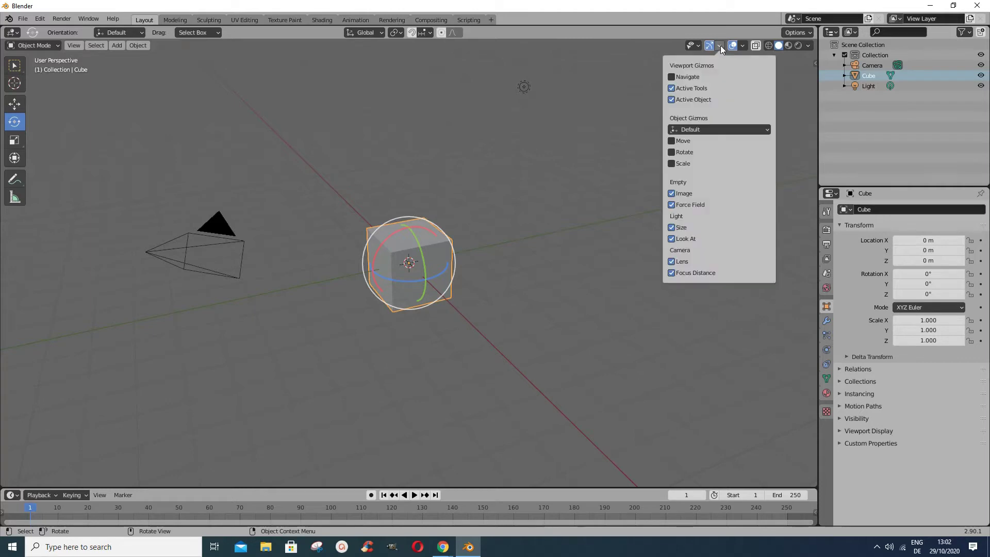
click(673, 77)
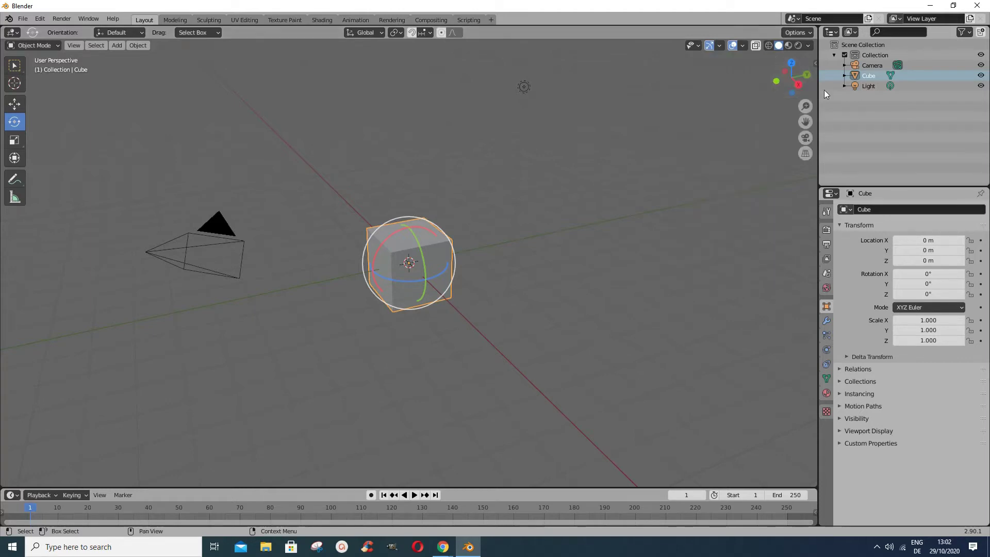
Step: Turn all viewport overlays off and back on repeatedly, and look through the individual overlay options
click(732, 45)
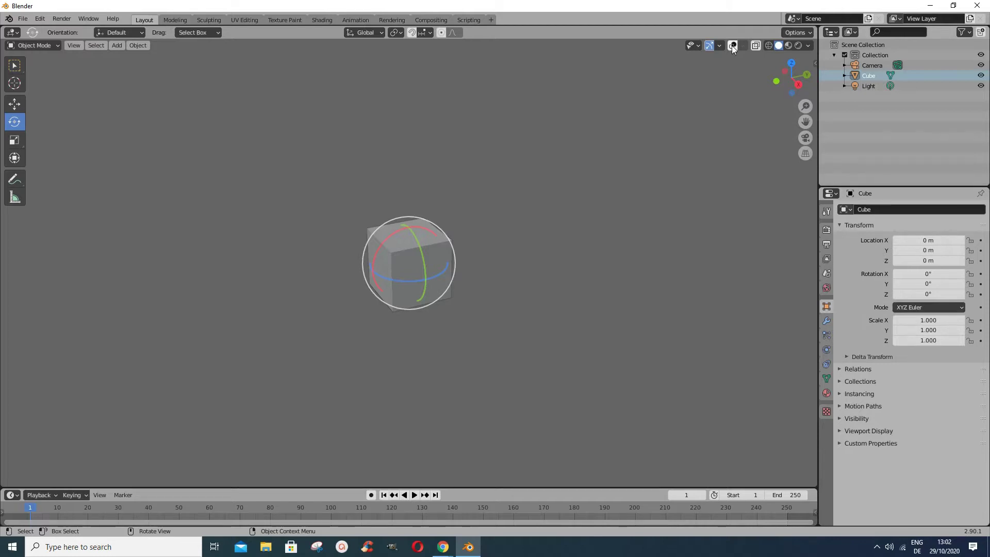
click(733, 46)
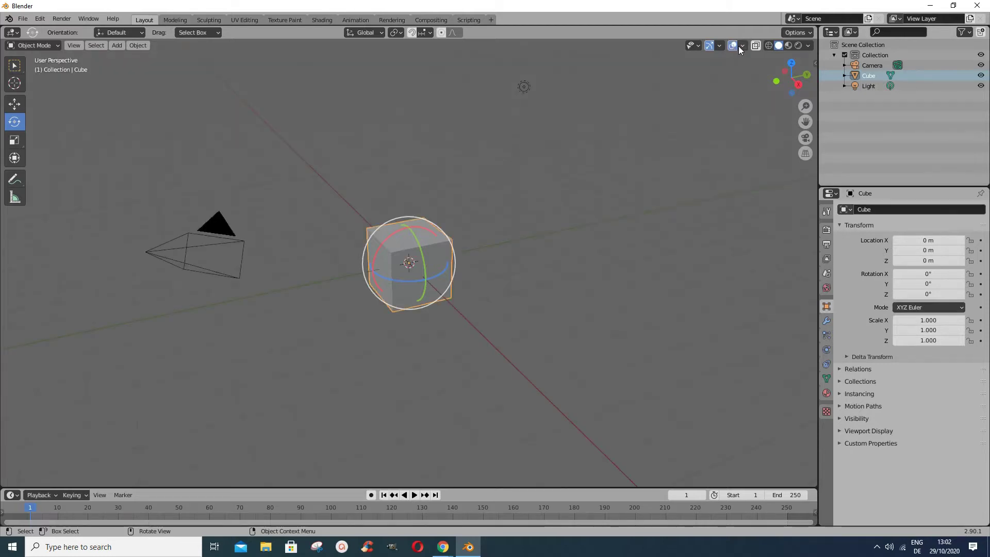
click(741, 46)
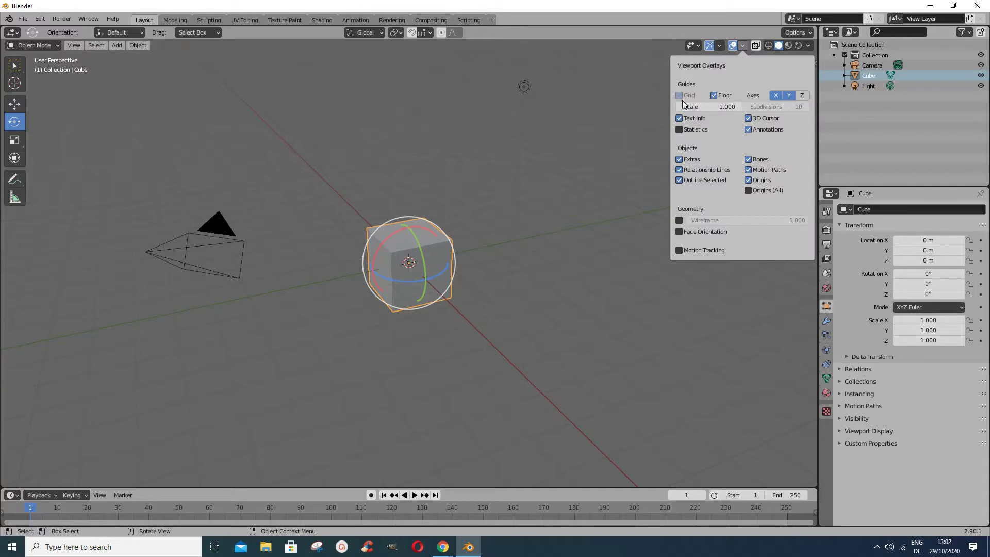
key(Escape)
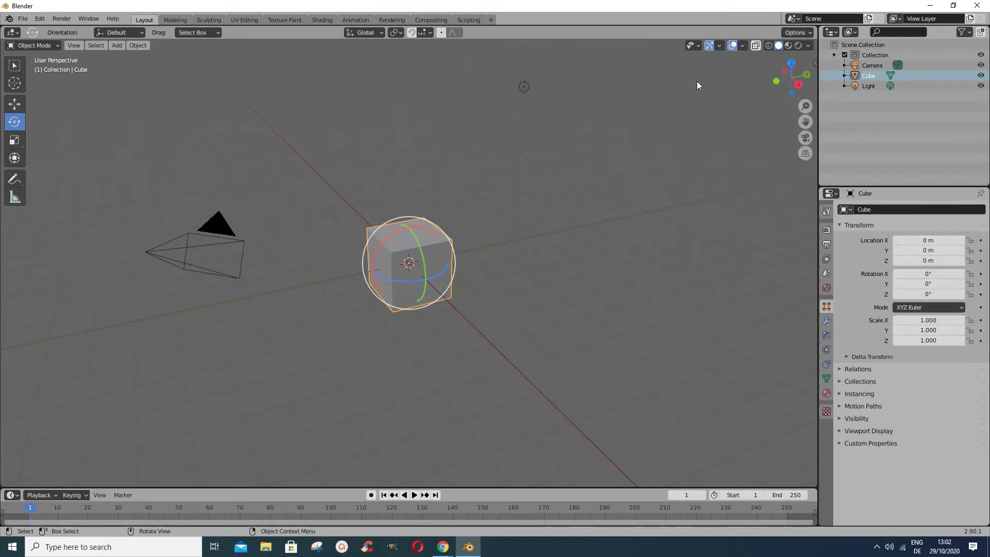
click(729, 48)
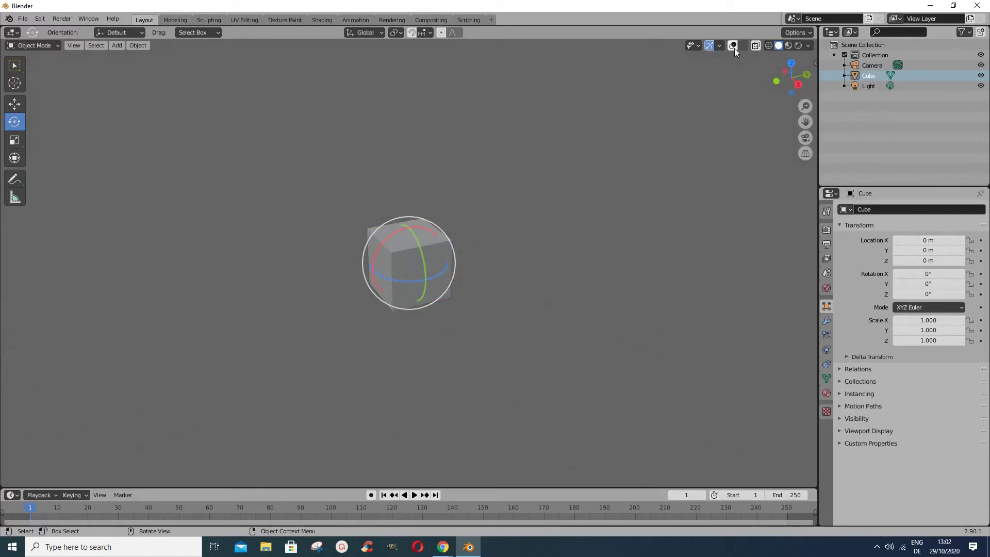
click(735, 48)
click(735, 48)
click(733, 48)
Step: Hide the Floor grid in the viewport overlays and show it again
click(744, 46)
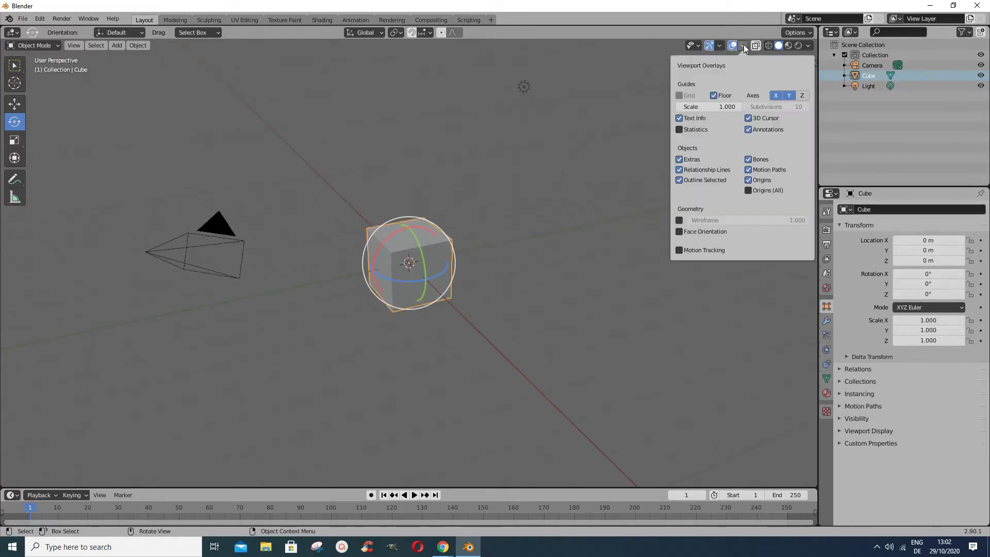
click(714, 93)
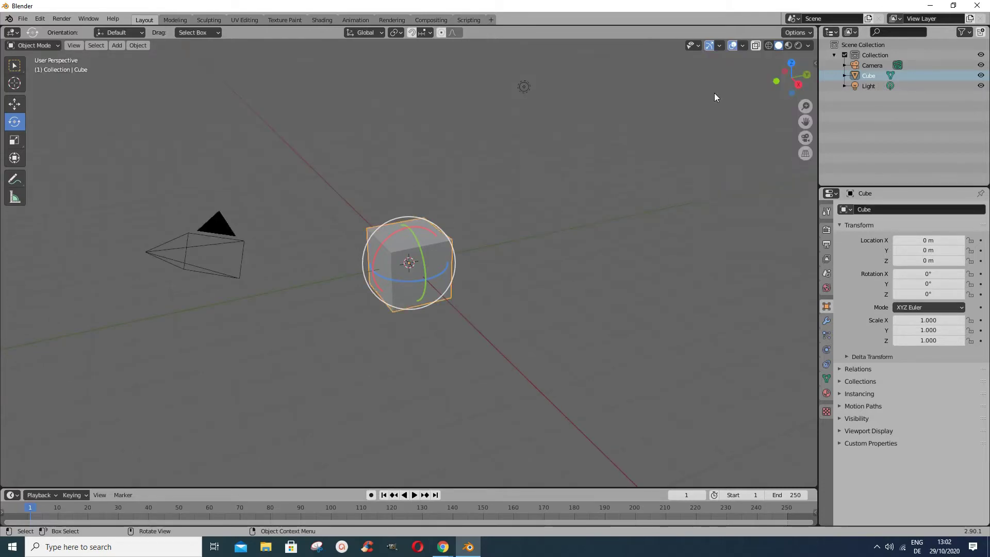
click(742, 47)
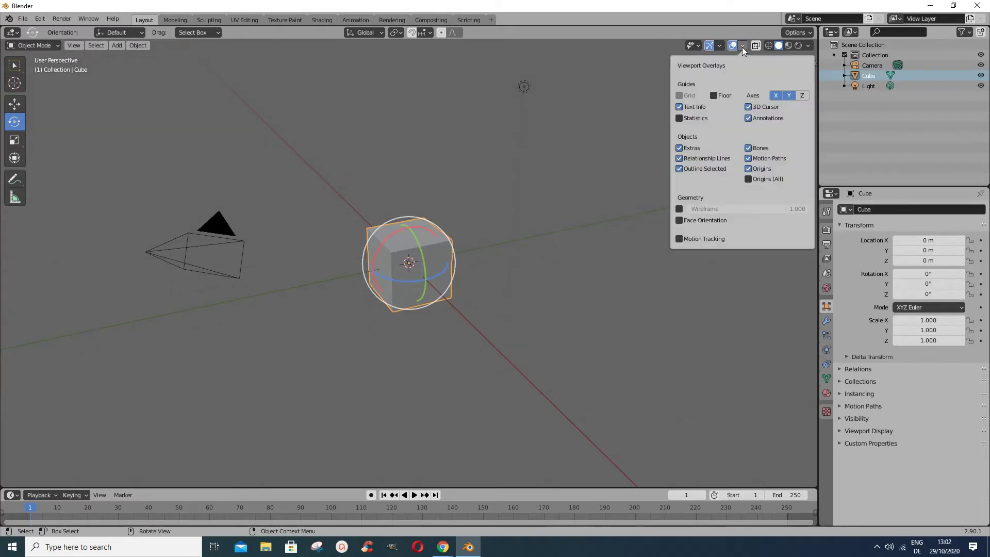
click(714, 98)
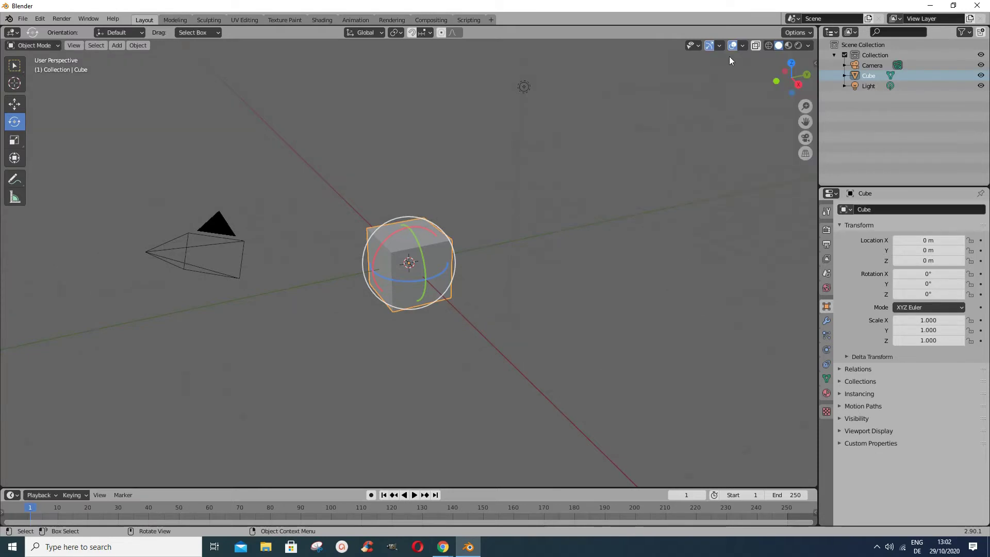
Step: Display the Z axis line in the viewport overlays and remove it again
click(742, 47)
click(745, 48)
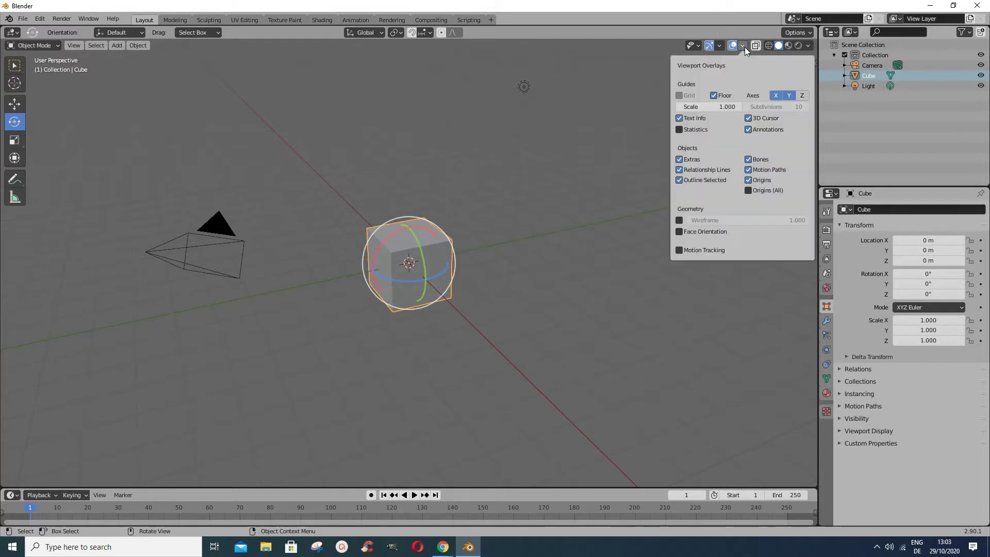
click(803, 96)
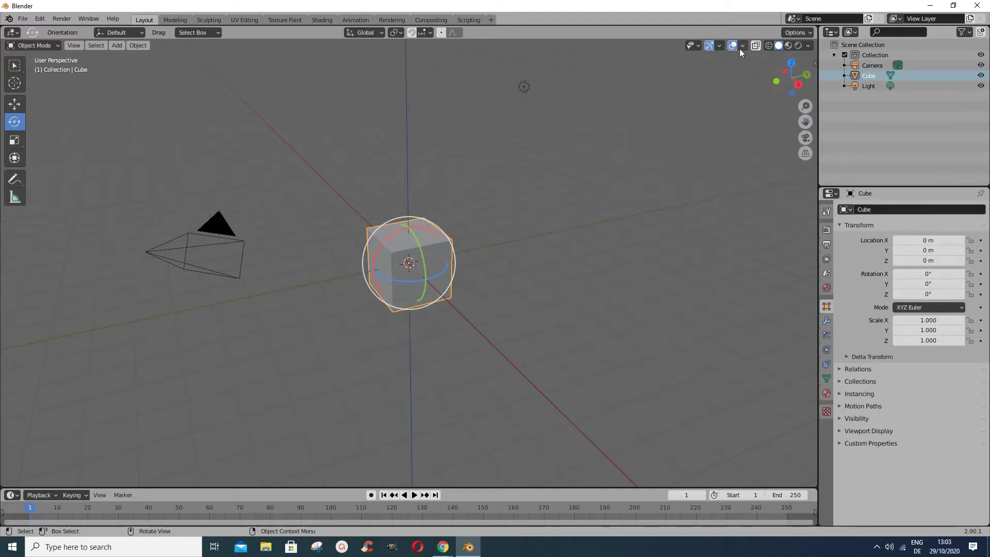
click(742, 47)
click(803, 95)
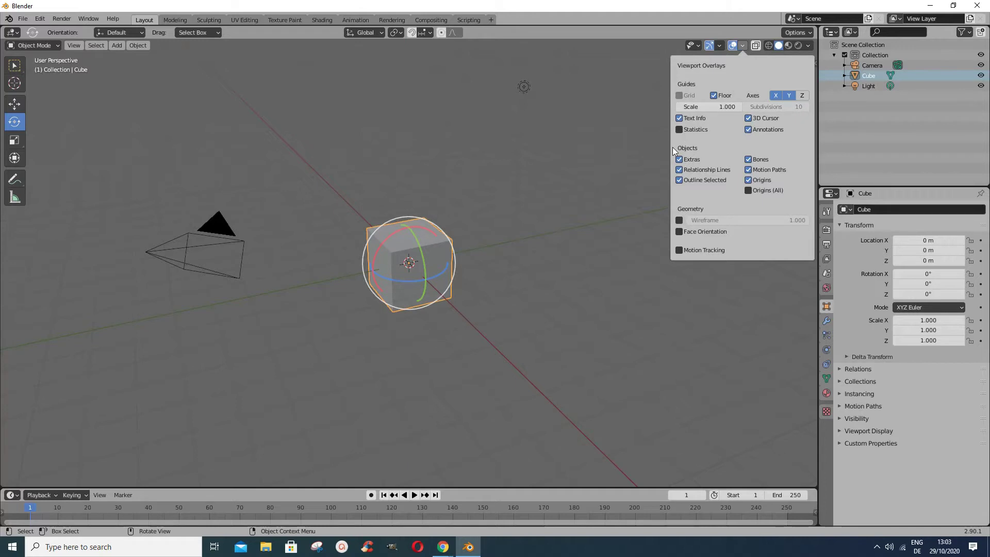
Step: Switch the 3D Cursor overlay off and back on twice
click(749, 121)
click(749, 120)
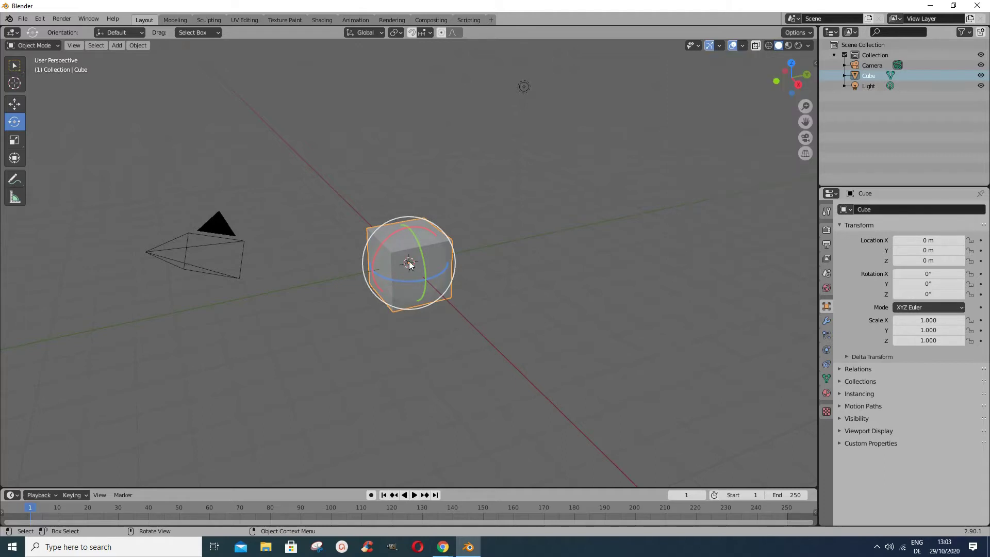
click(744, 47)
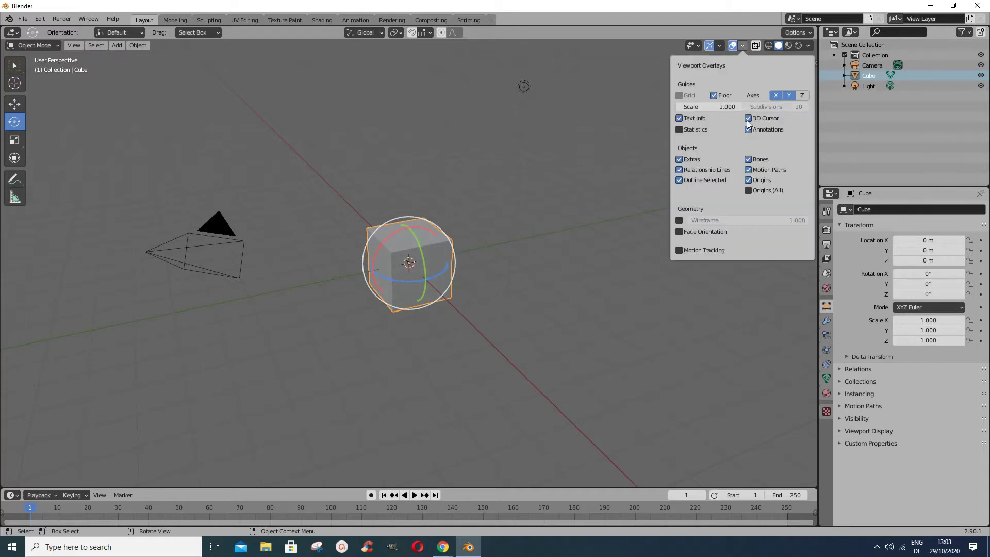
click(750, 120)
click(750, 121)
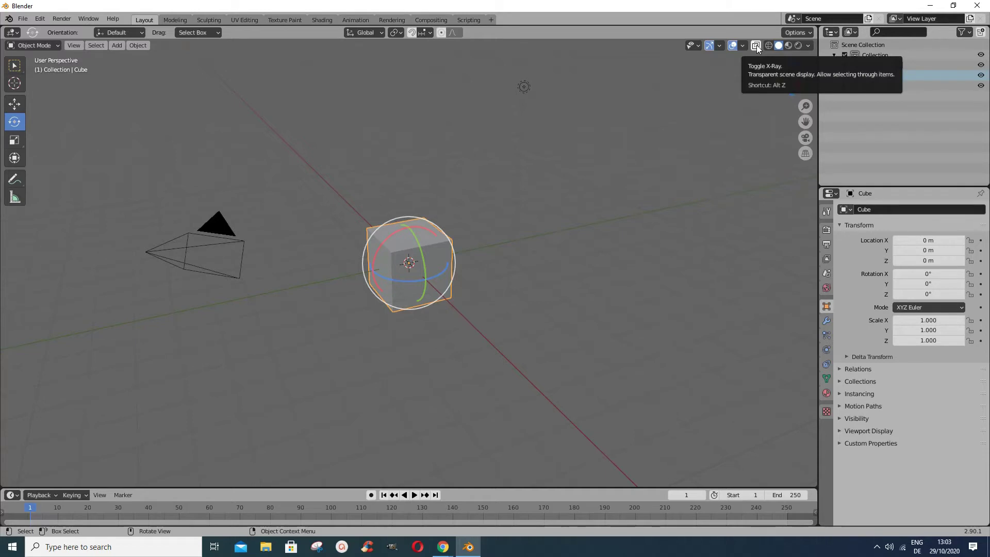
Step: Activate the Select Box tool and turn on X-ray display for the viewport
click(15, 65)
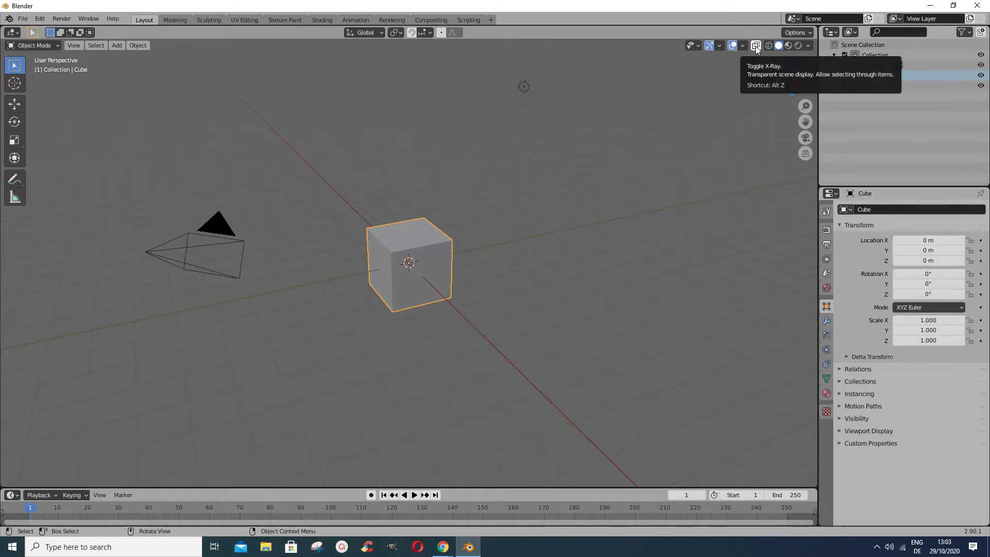
click(756, 46)
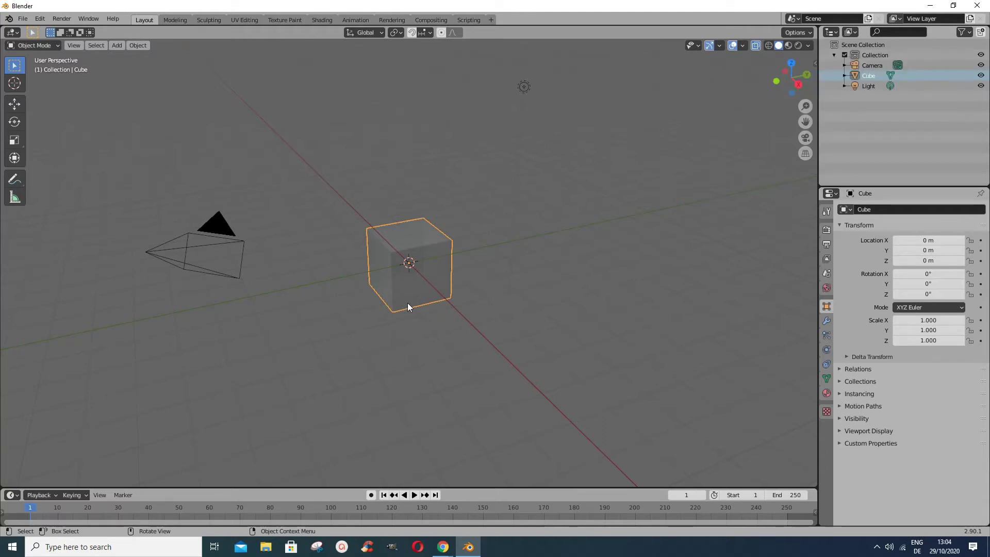
Step: Display the scene in Wireframe shading and switch X-ray off and back on twice
click(768, 46)
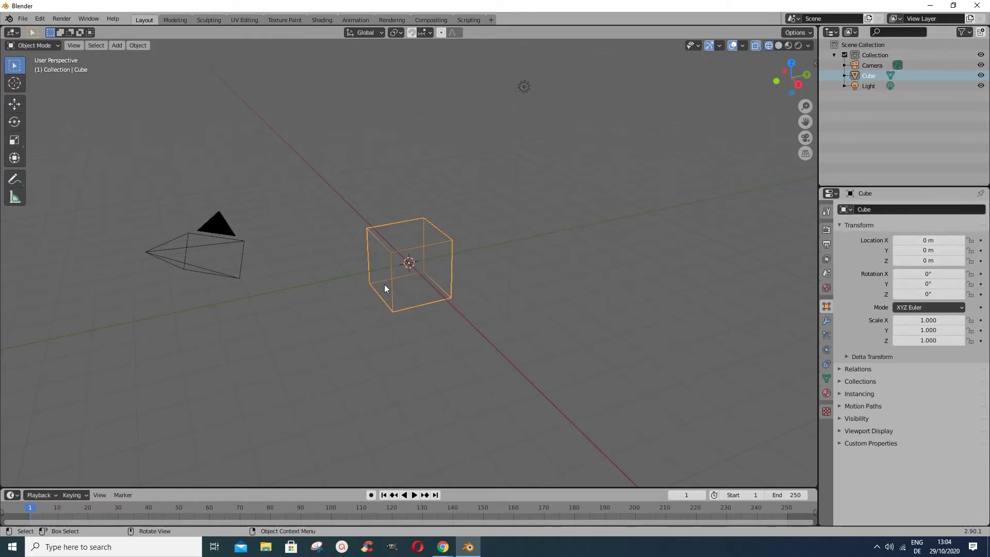
click(756, 45)
click(757, 46)
click(756, 46)
click(756, 46)
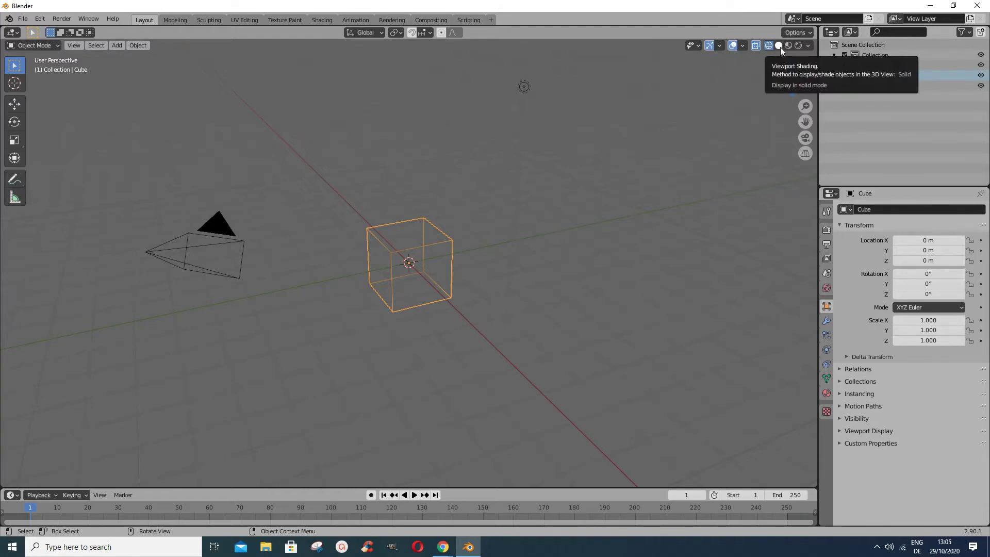
Step: Return the viewport to Solid shading and turn X-ray off
click(781, 45)
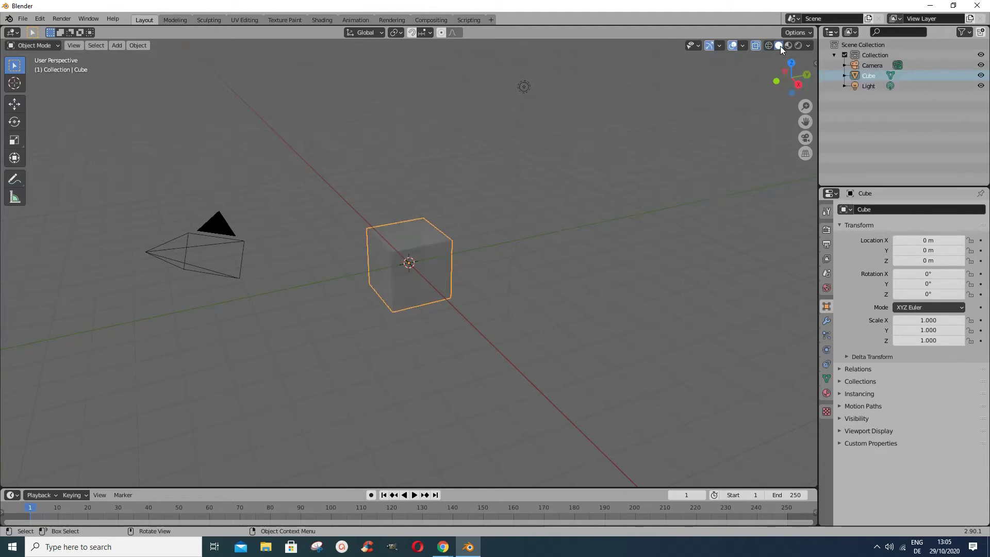
key(alt+z)
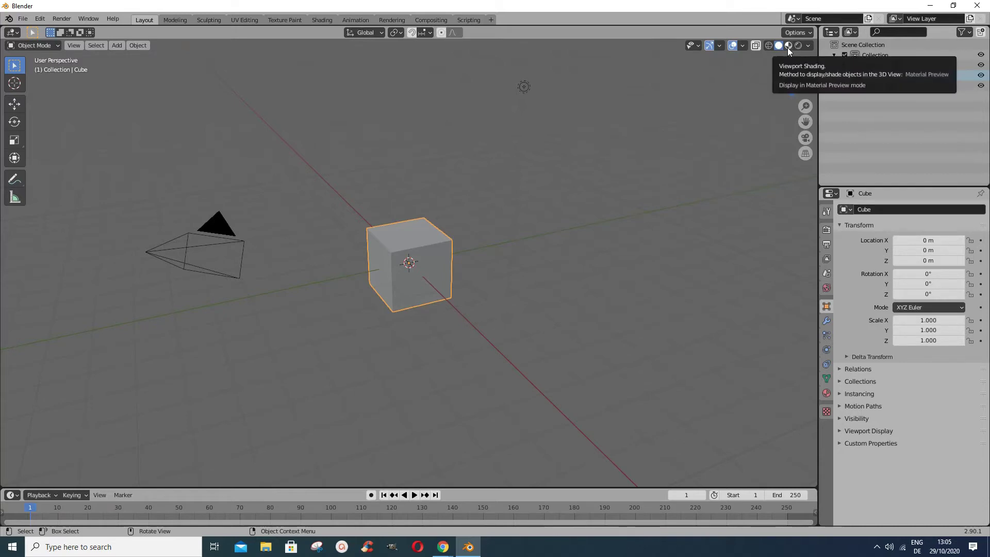
Step: Display the scene in Material Preview shading and set the cube material's Base Color to a golden yellow
click(787, 45)
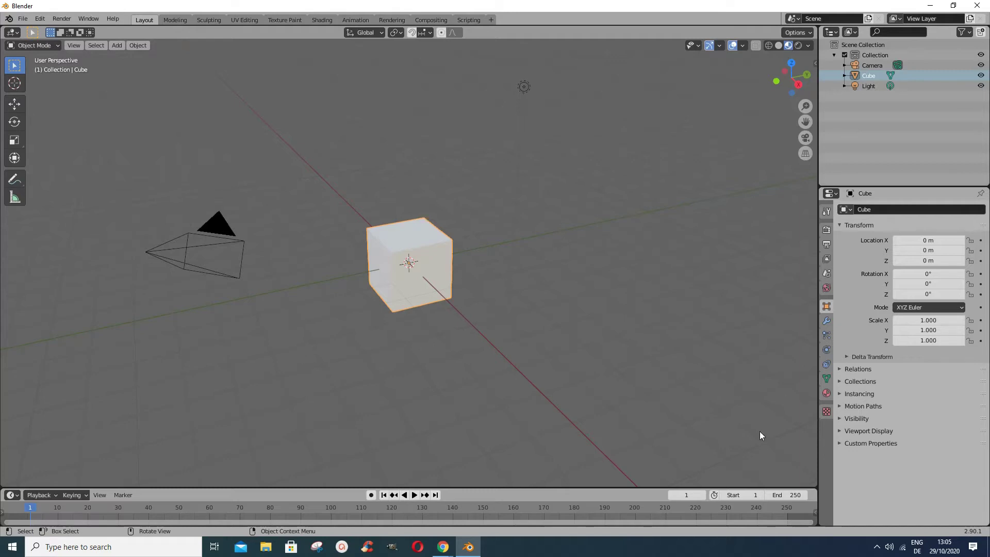
click(827, 394)
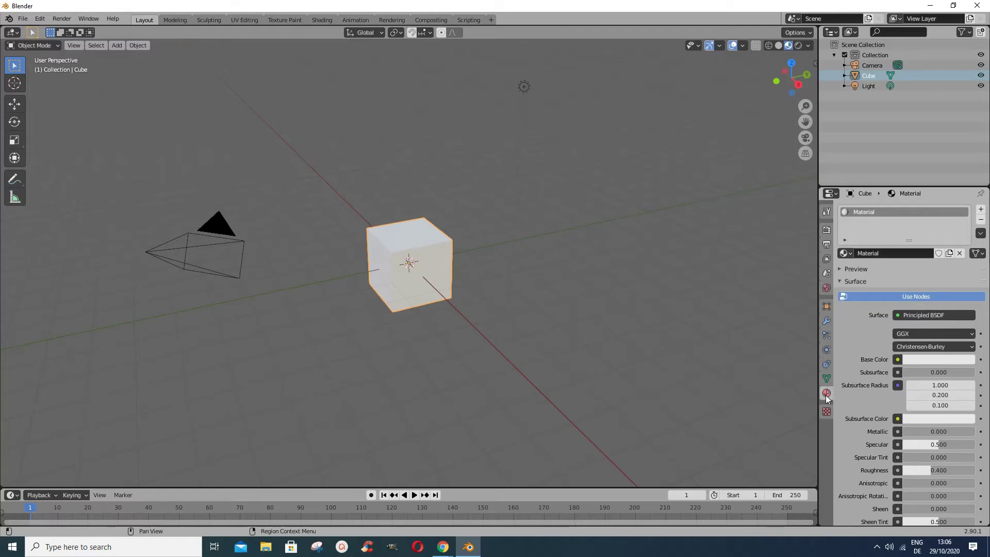
click(921, 361)
click(902, 268)
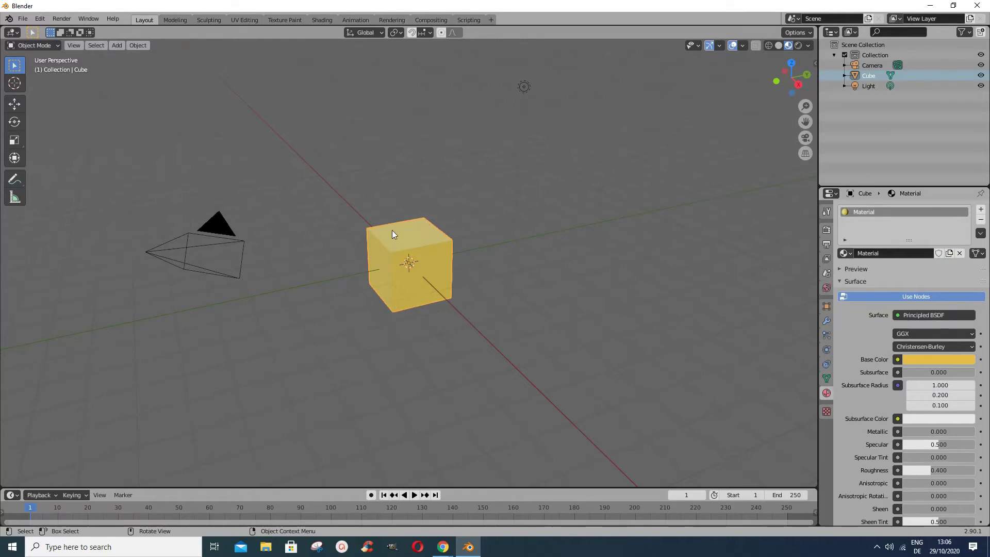
Step: Cycle the viewport shading through Solid, Material Preview, Rendered and Solid again, finishing in Wireframe
click(779, 46)
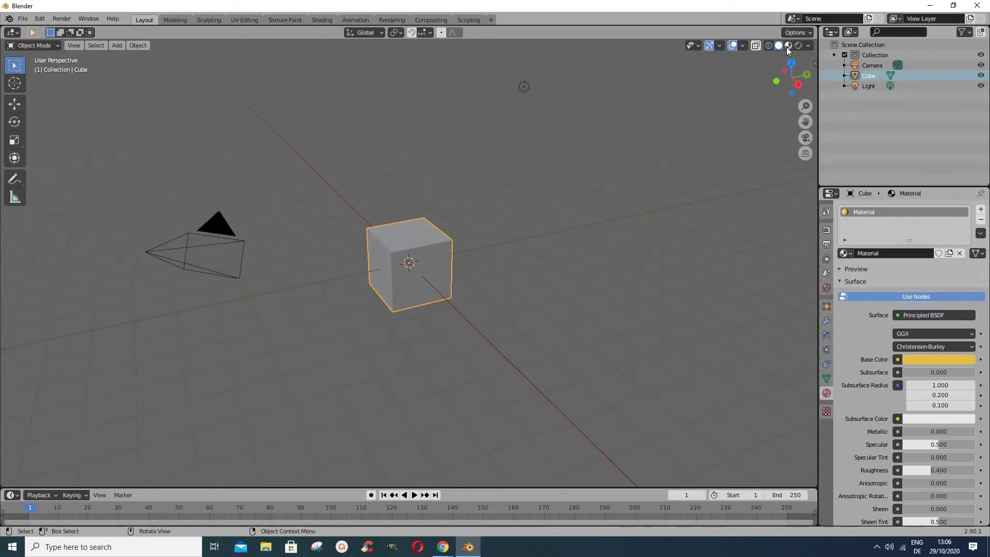
click(788, 46)
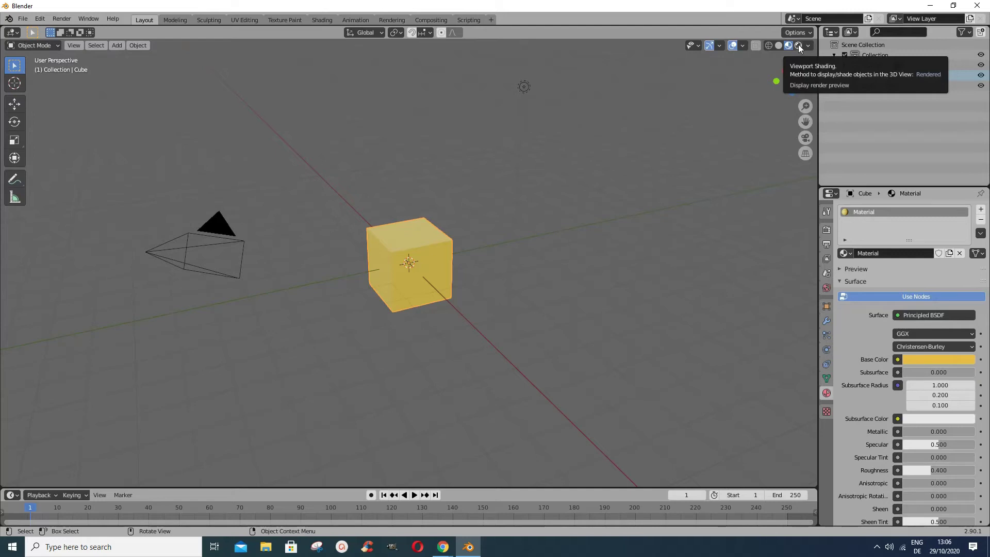
click(799, 46)
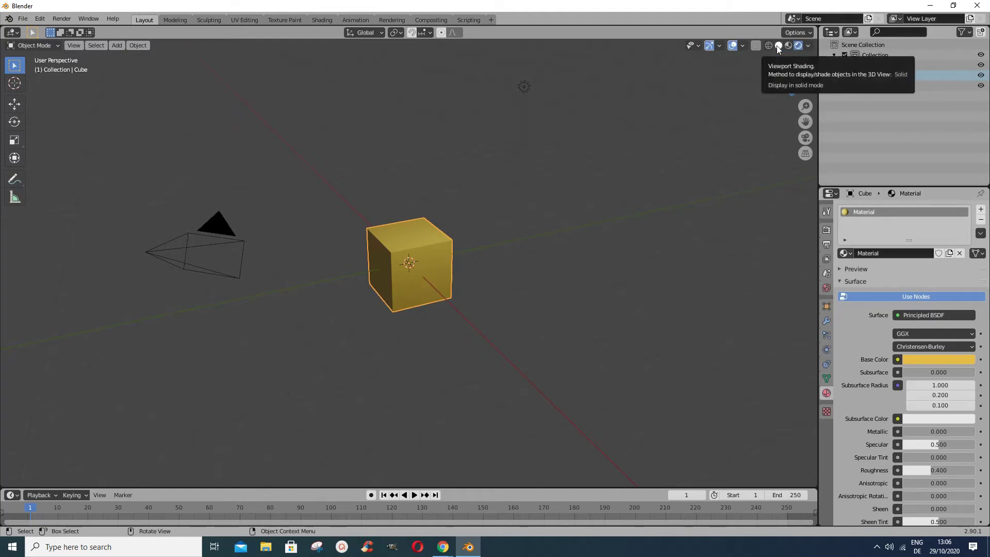
click(778, 45)
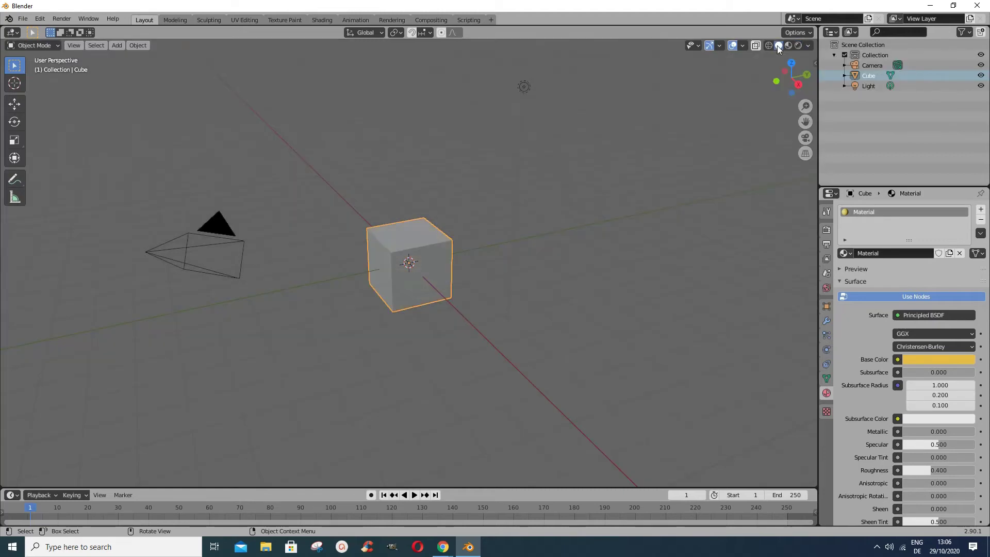
click(770, 46)
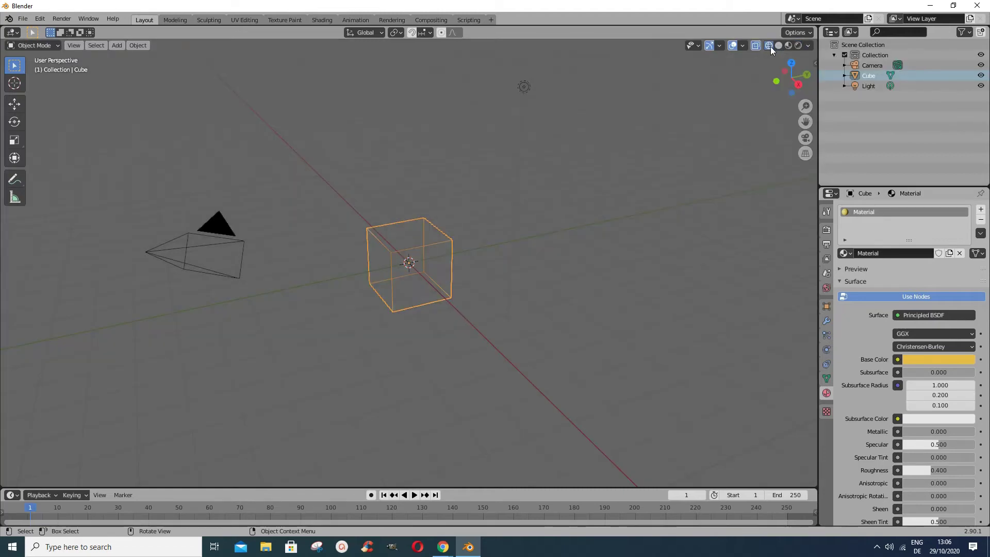
Step: Change the Wireframe shading color to Object, followed by Random
click(809, 46)
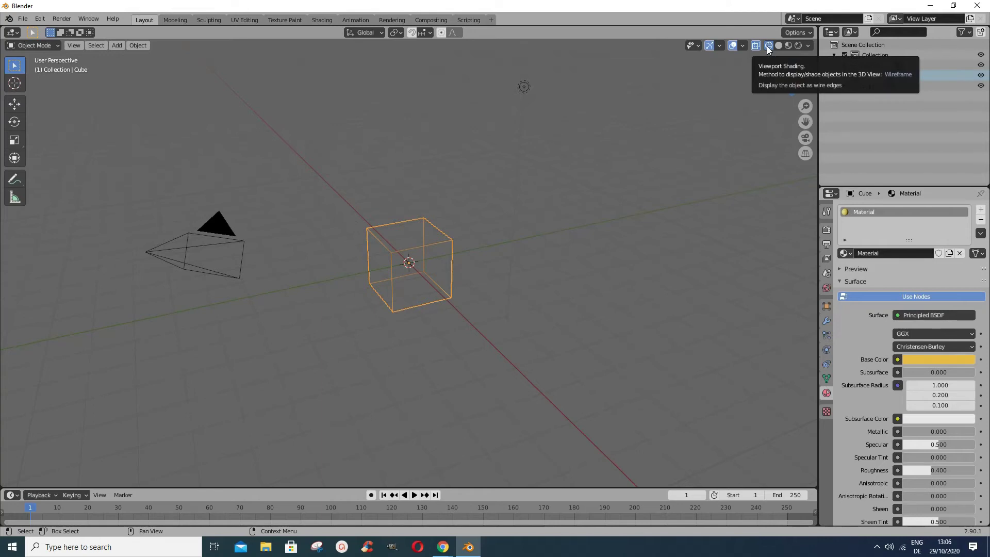
click(808, 46)
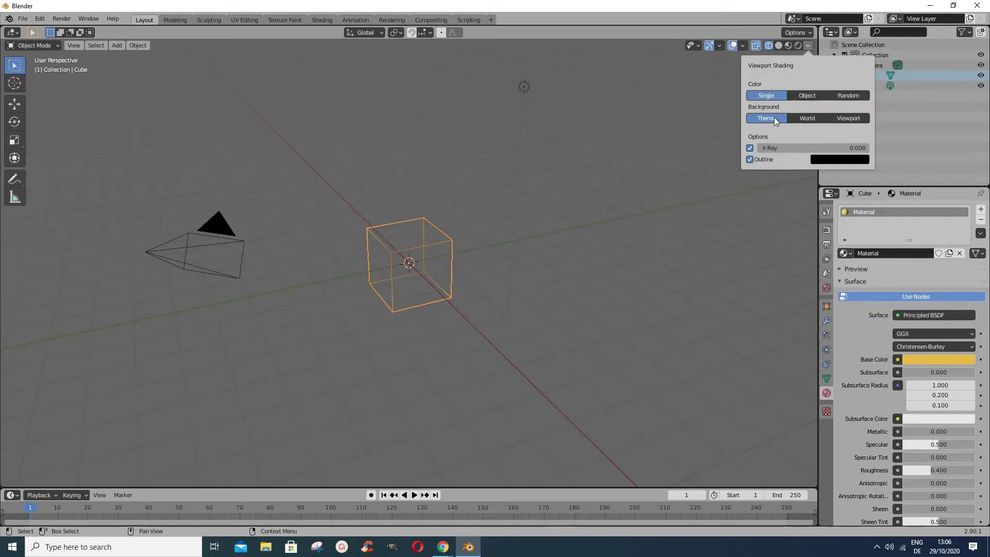
click(806, 97)
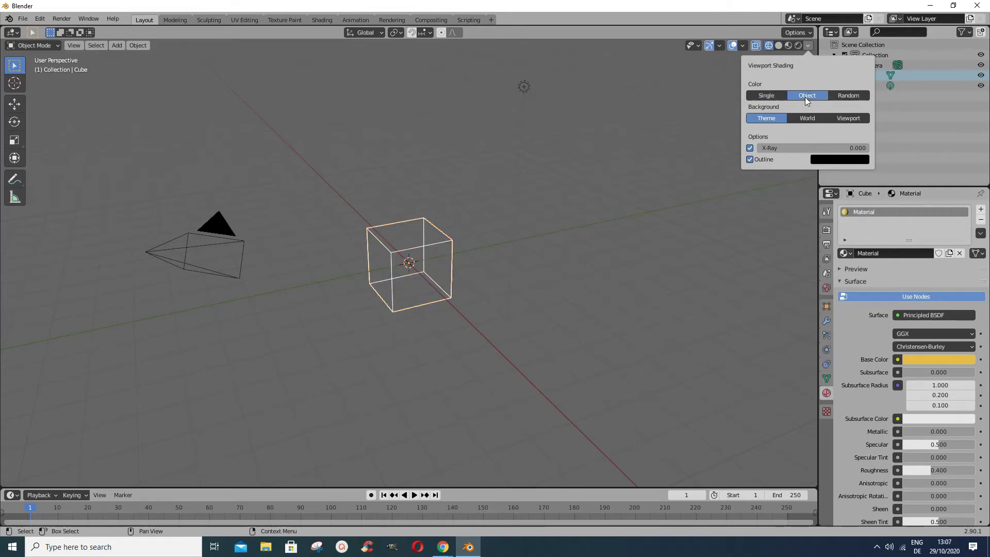
click(847, 97)
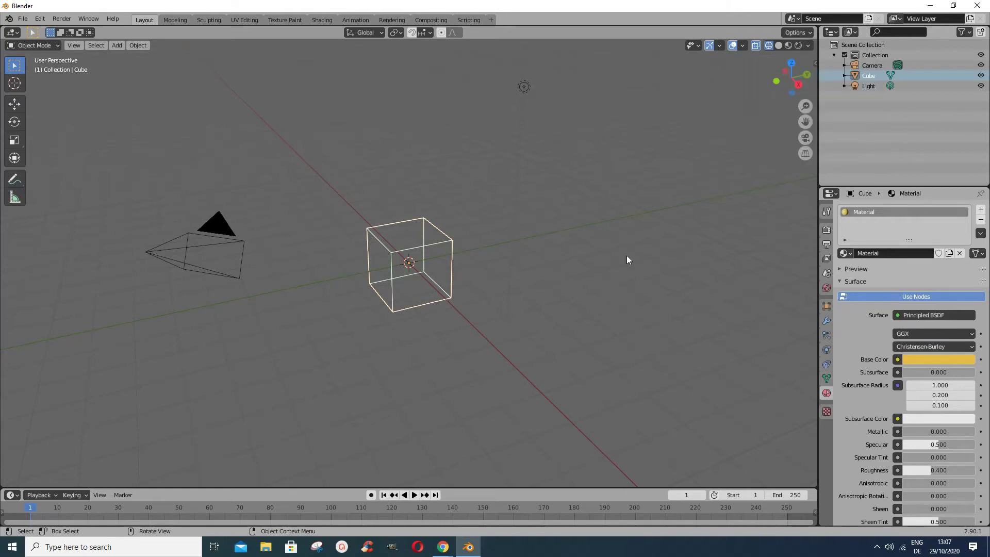
Step: Set the Wireframe shading background to World and open the world's surface settings
click(808, 46)
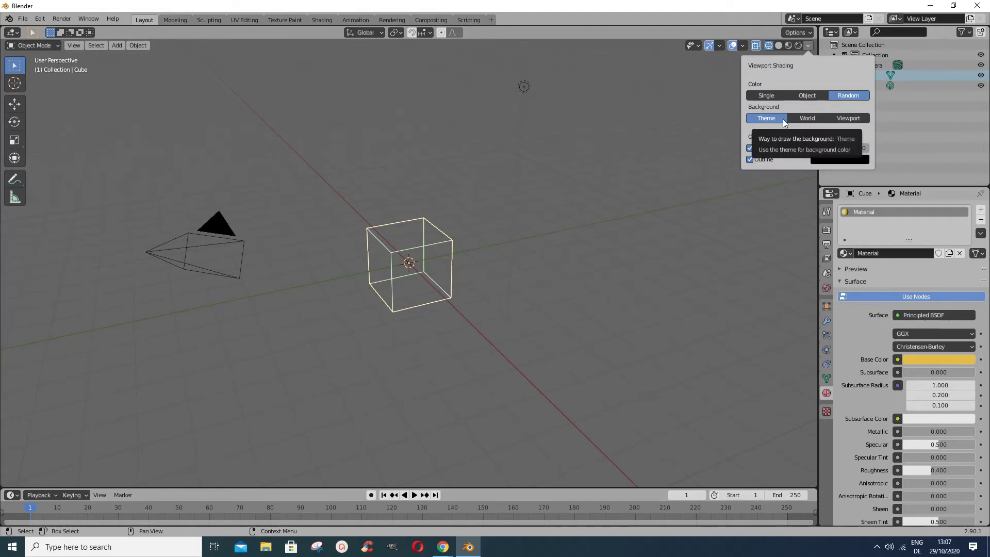
click(806, 118)
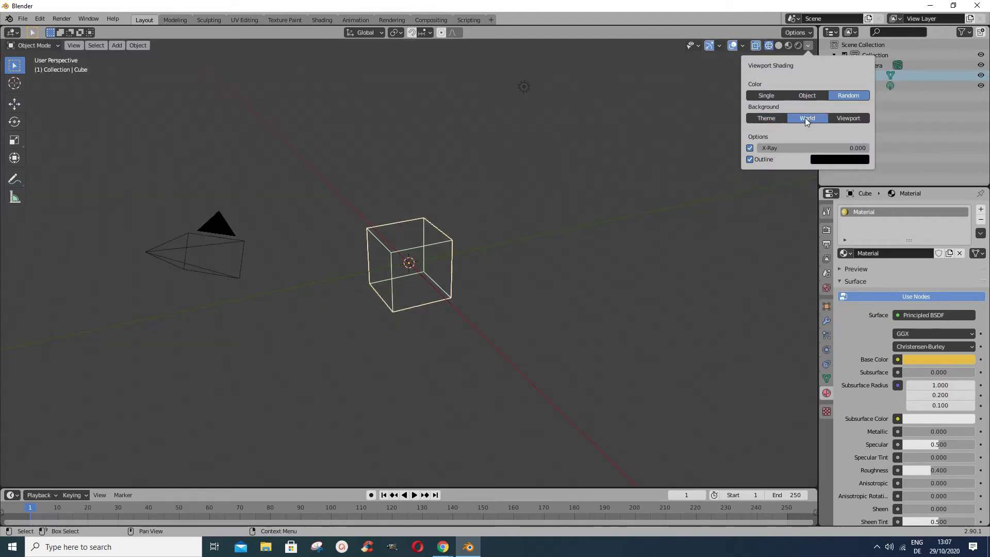
click(827, 288)
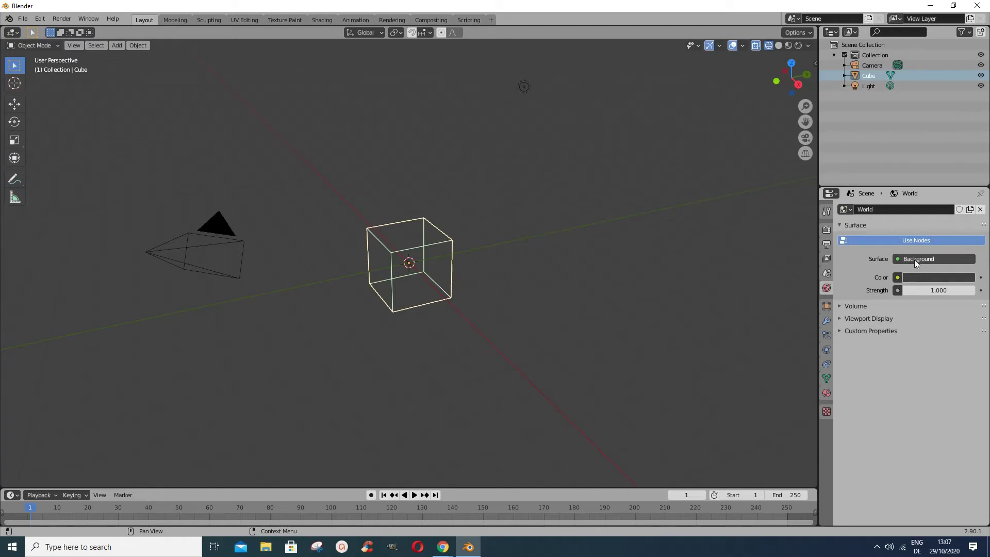
click(928, 261)
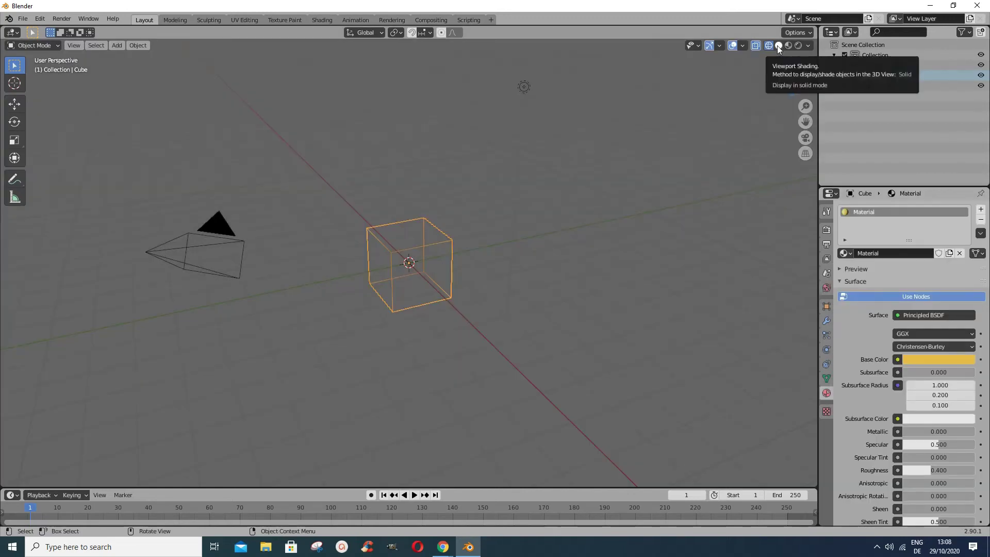
Step: Switch the viewport from Wireframe to Solid and on to Material Preview shading, and open its lighting options
click(778, 45)
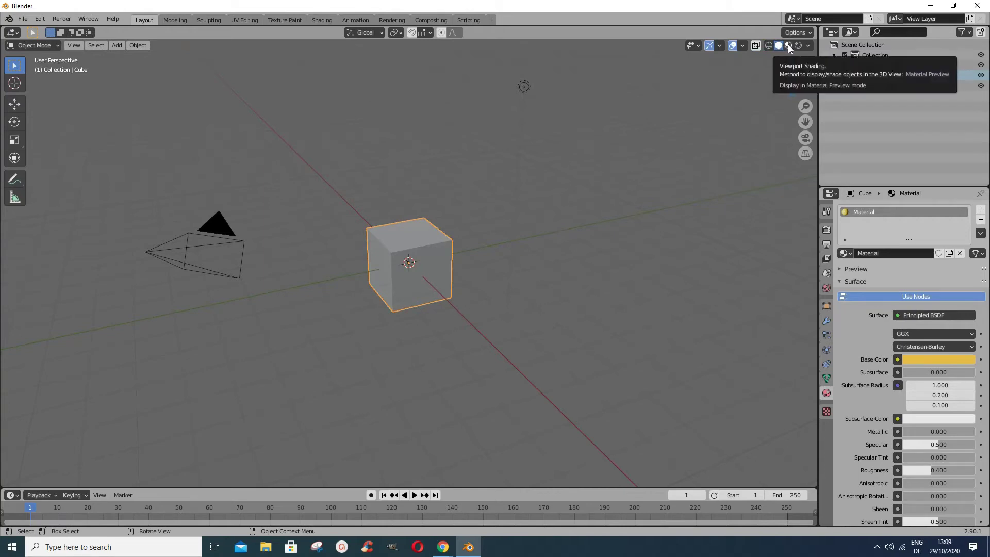
click(788, 44)
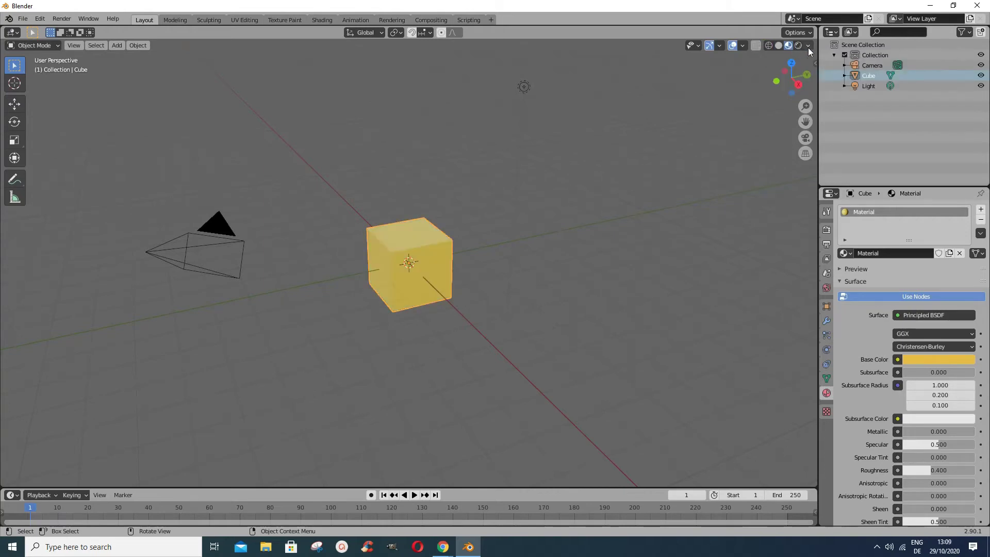
click(809, 46)
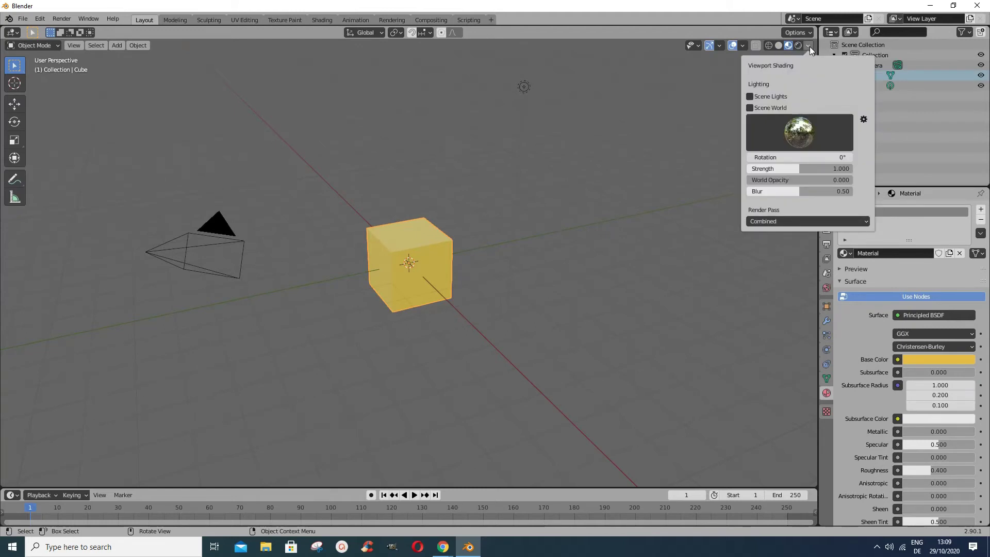
Step: Try the first and fifth HDRI environments as preview lighting on the cube, and go back to the third, green forest one
click(806, 133)
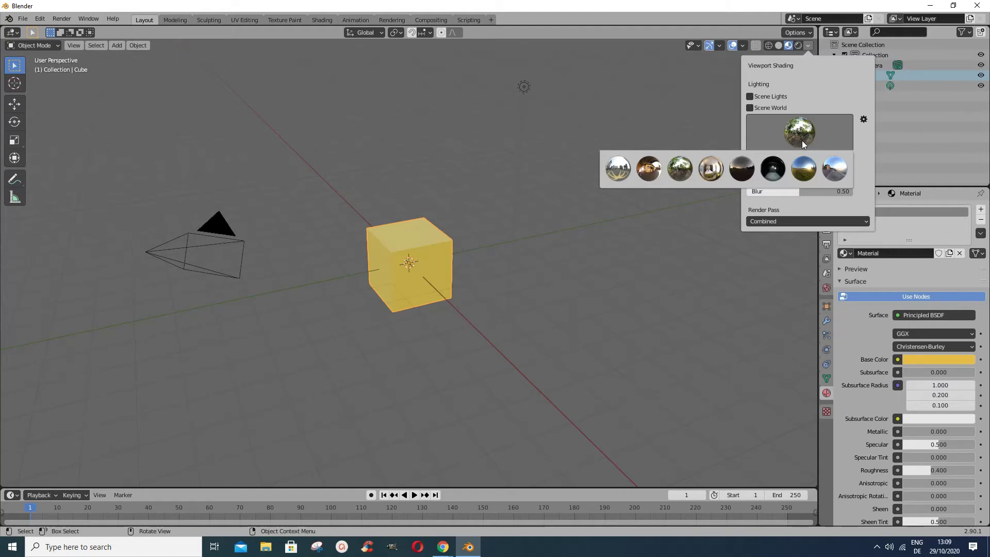
click(617, 173)
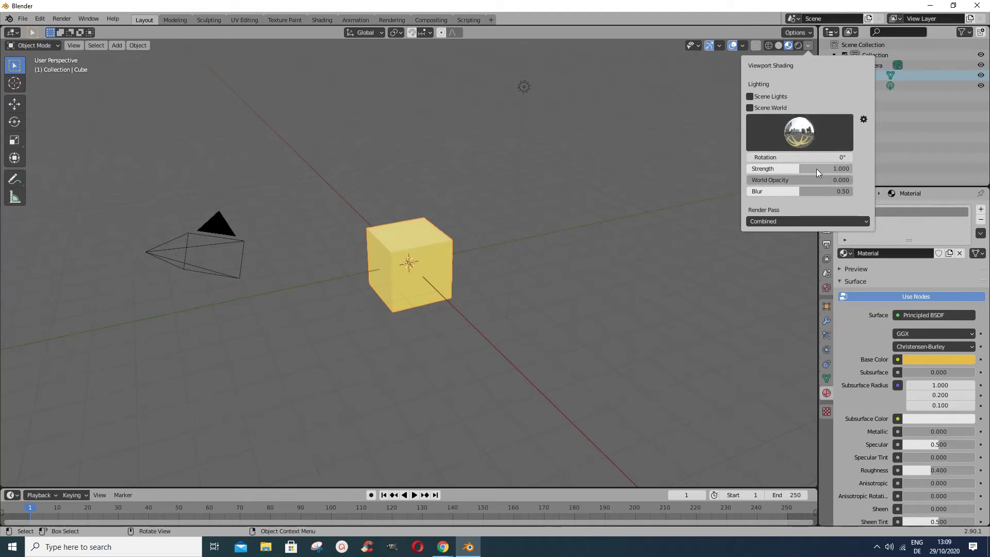
click(806, 139)
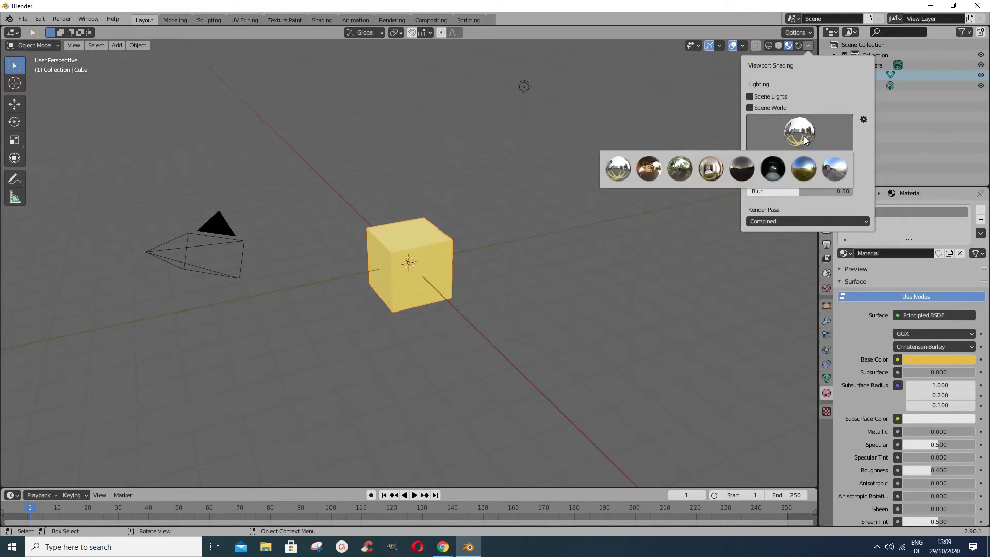
click(747, 171)
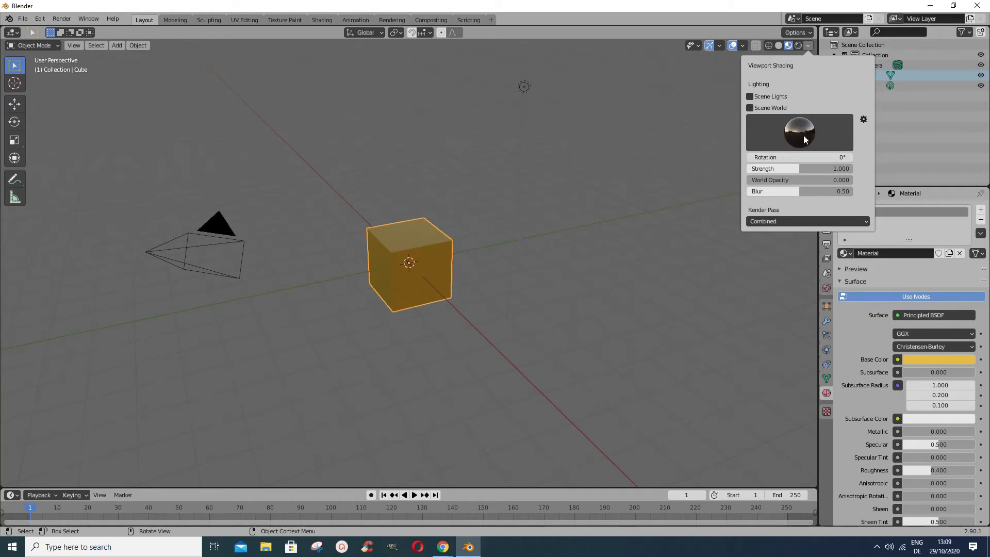
click(807, 139)
click(677, 169)
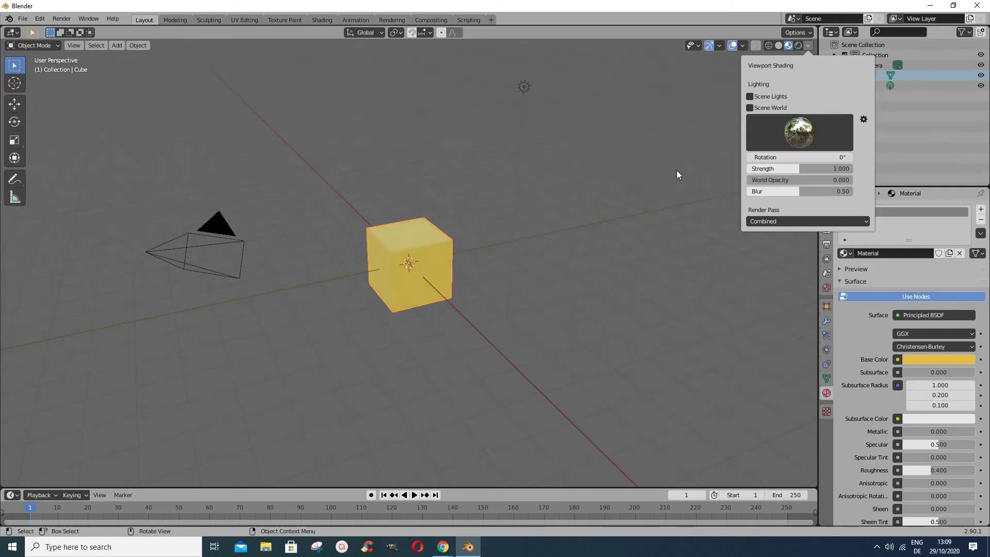
Step: Try the seventh and eighth HDRI environments as preview lighting, and restore the green forest environment
click(803, 132)
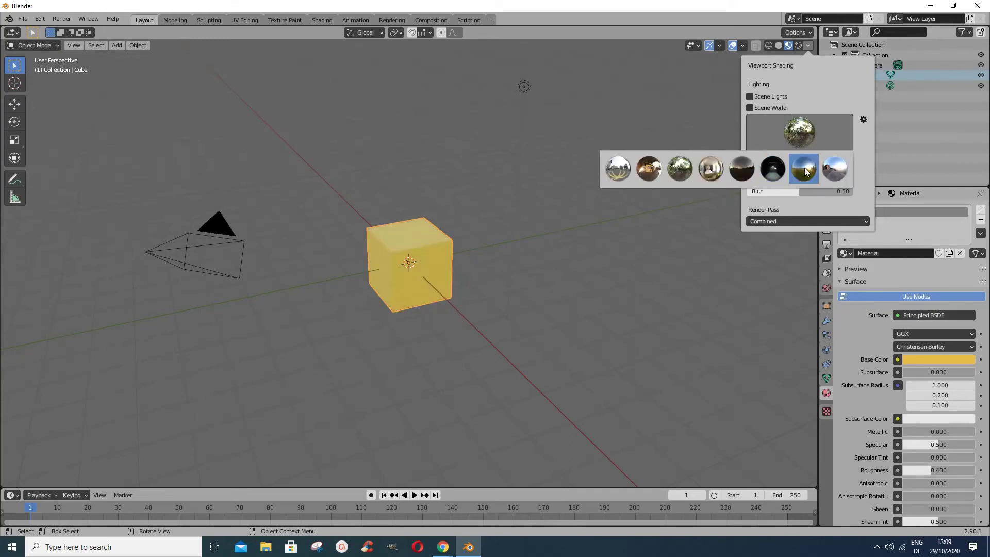
click(805, 169)
click(808, 139)
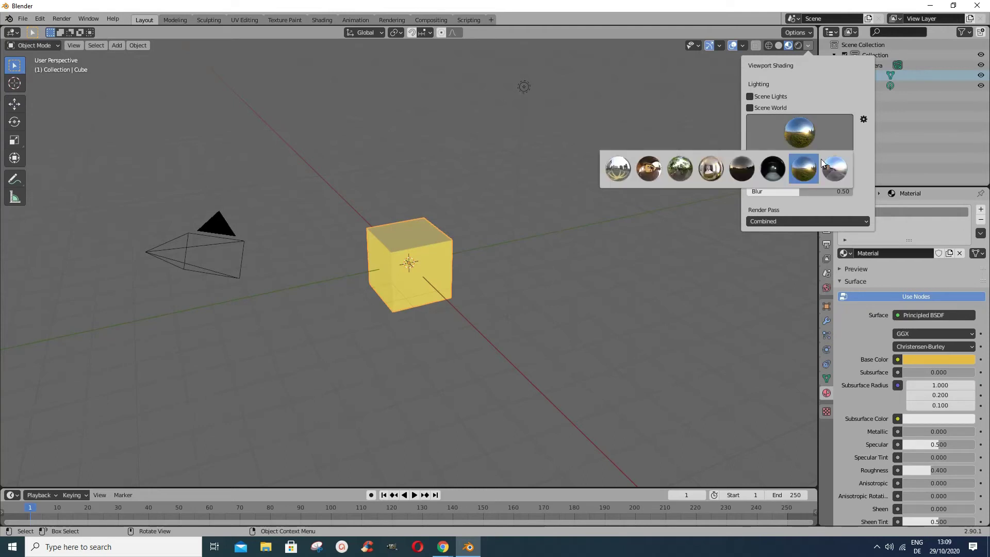
click(837, 166)
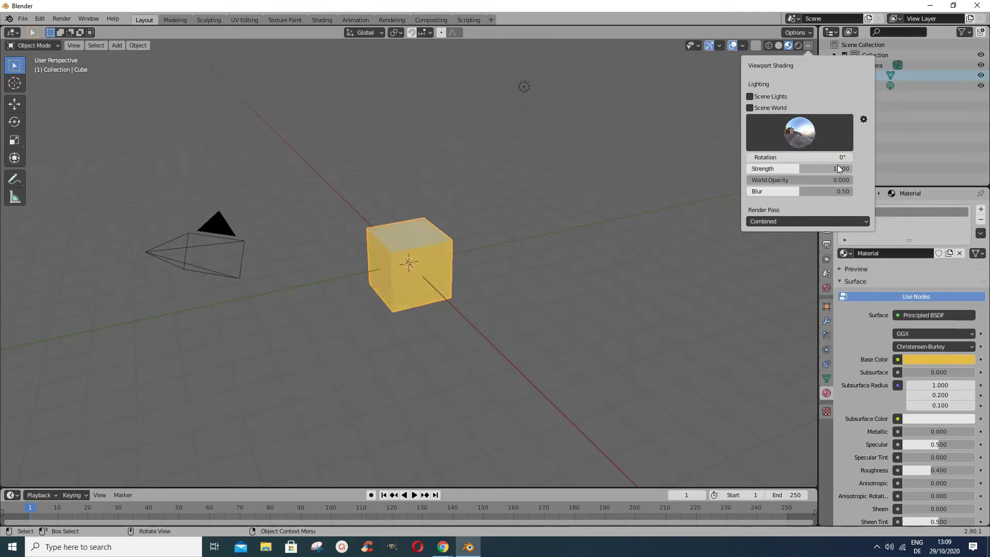
click(803, 131)
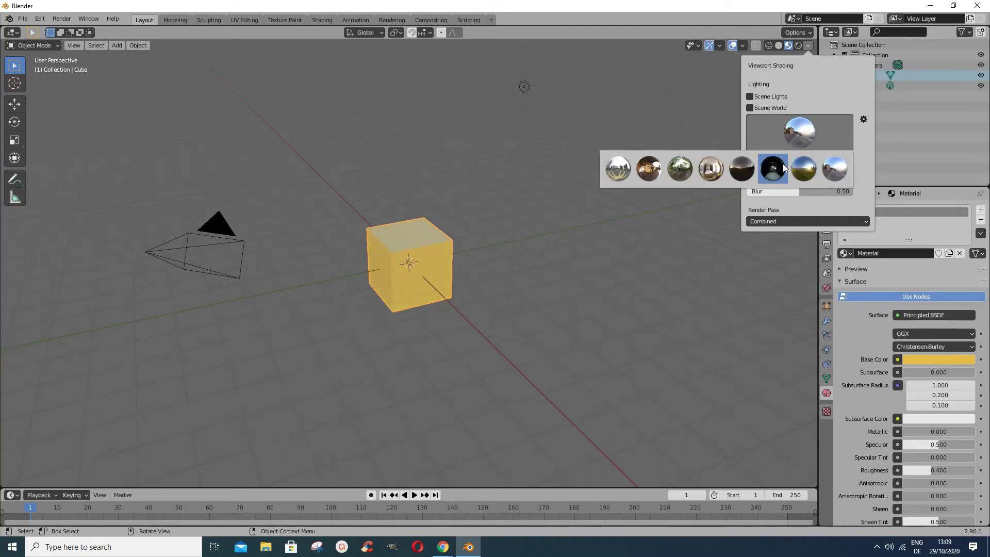
click(678, 171)
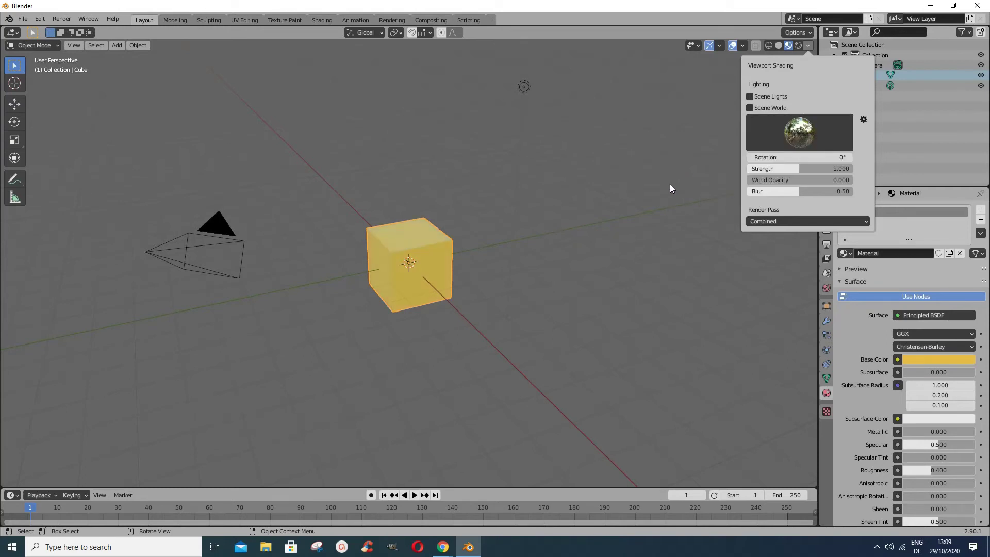
Step: Preview the cube in Rendered shading, check that mode's lighting options, and return to Material Preview
click(690, 162)
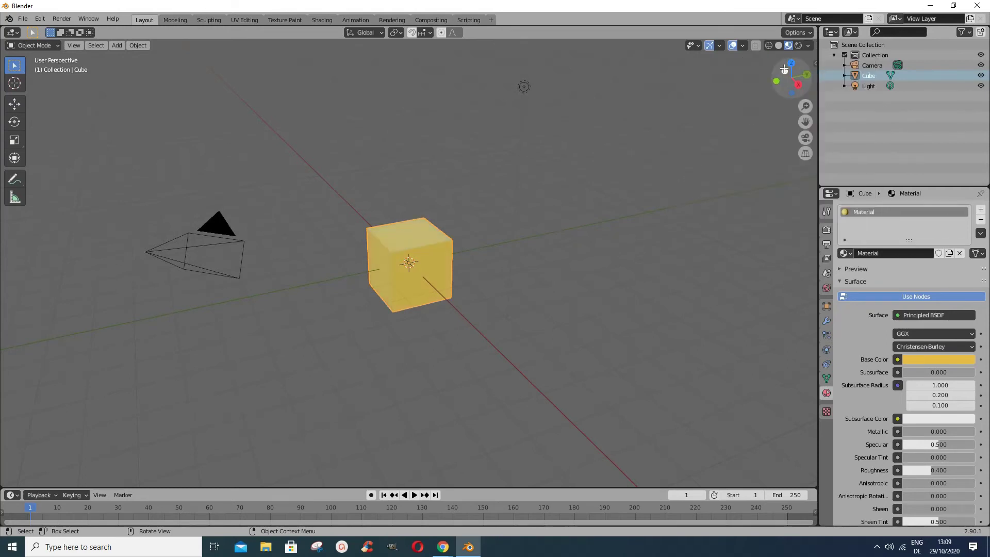
click(798, 45)
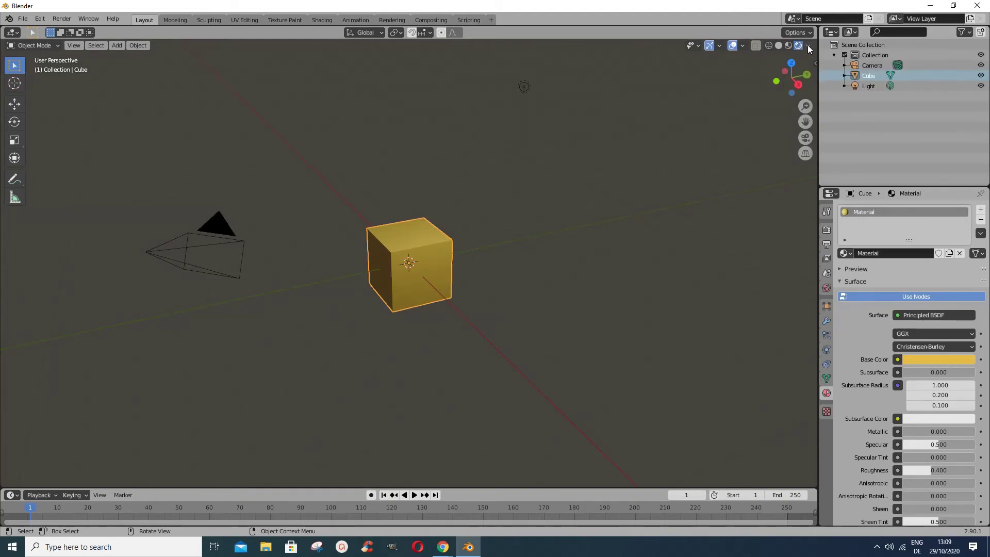
click(808, 46)
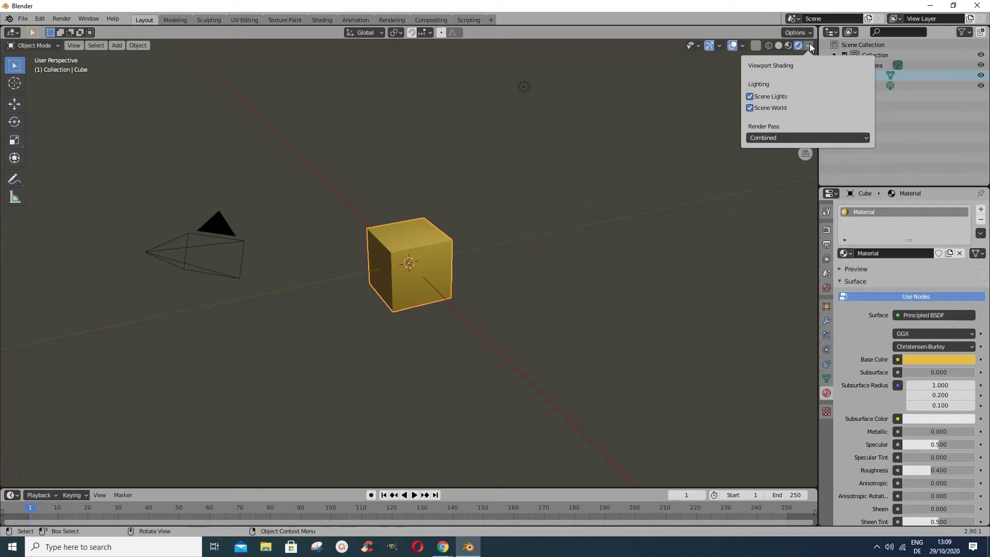
click(788, 45)
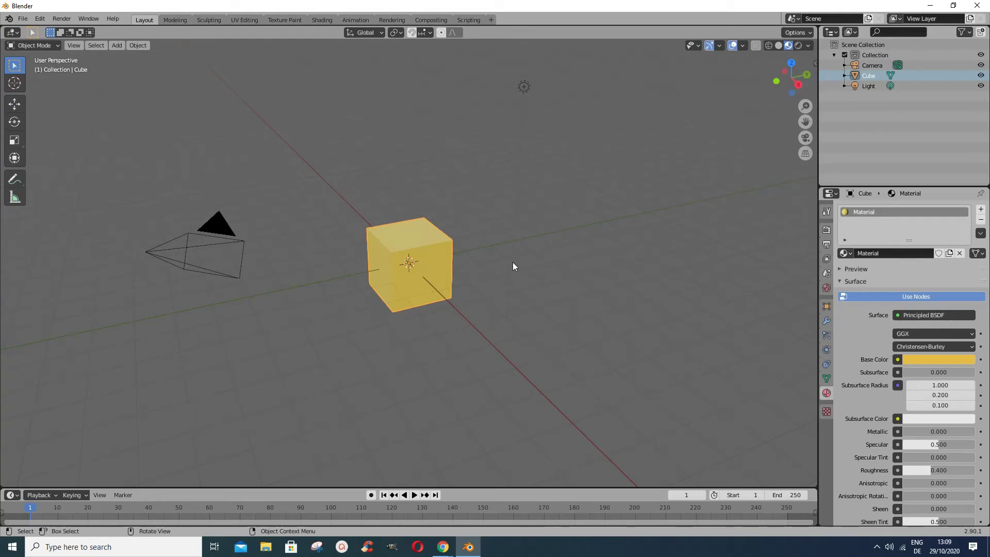
Step: Examine the cube by orbiting, zooming and panning, and look through the camera before returning to the user perspective
middle_drag(532, 258, 556, 336)
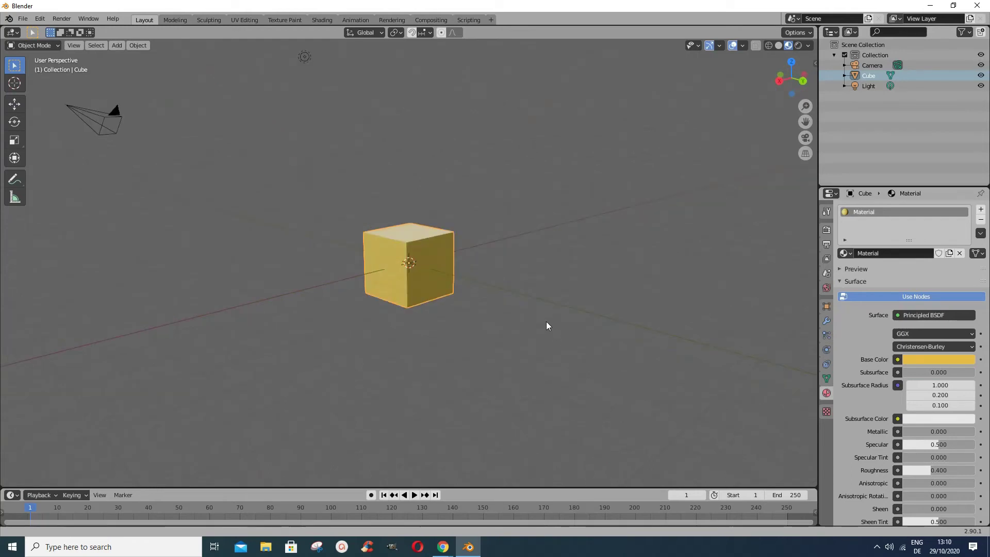
scroll(547, 325, up, 5)
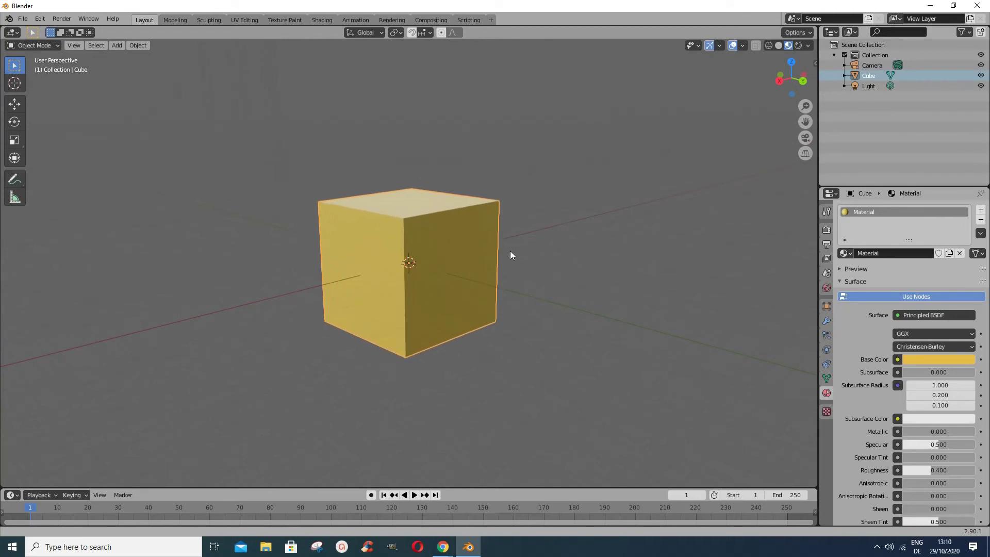
scroll(510, 251, up, 3)
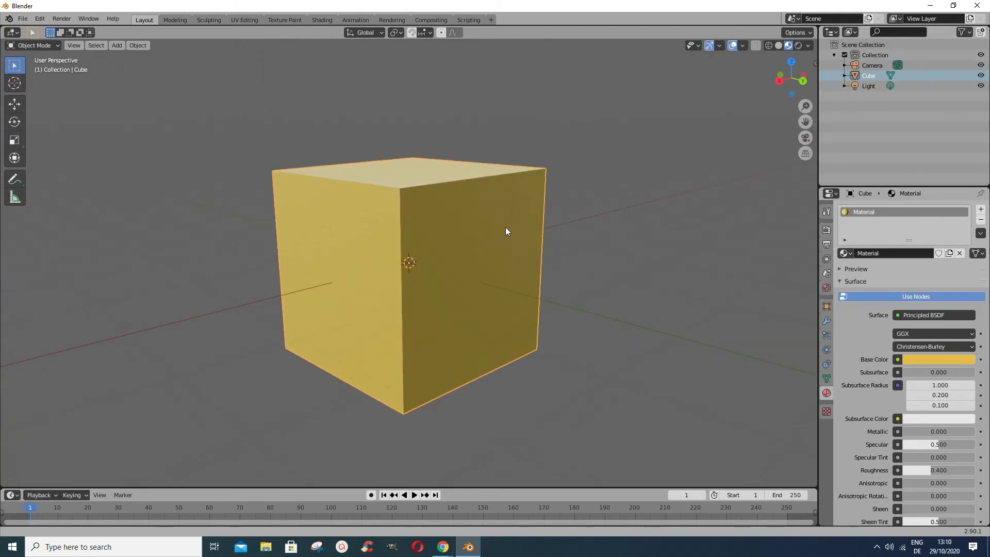
scroll(505, 231, down, 7)
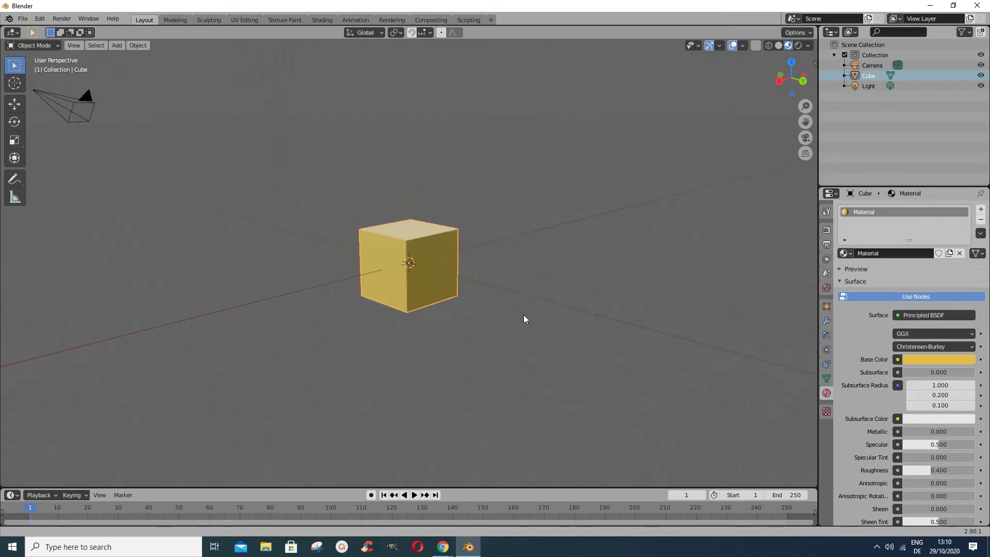
scroll(530, 361, down, 3)
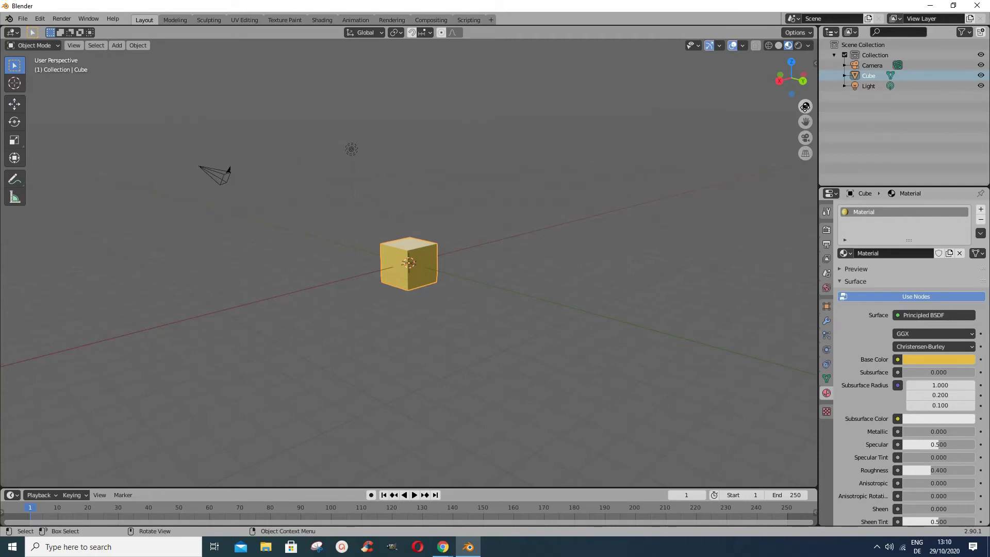
mouse_move(806, 109)
mouse_down()
mouse_move(803, 188)
mouse_move(795, 72)
mouse_move(805, 107)
mouse_up()
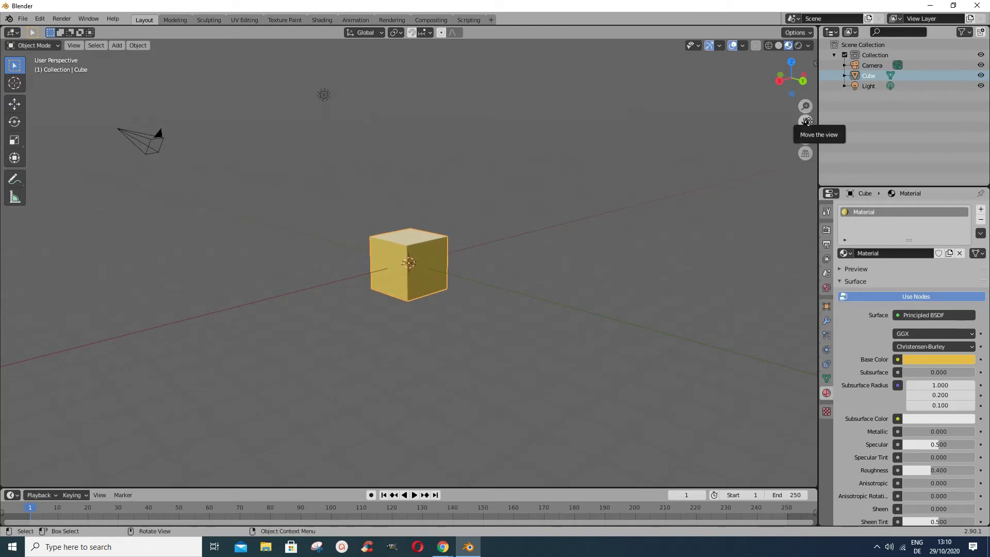
mouse_move(807, 122)
mouse_down()
mouse_move(659, 191)
mouse_move(805, 120)
mouse_move(812, 131)
mouse_move(789, 83)
mouse_move(806, 136)
mouse_up()
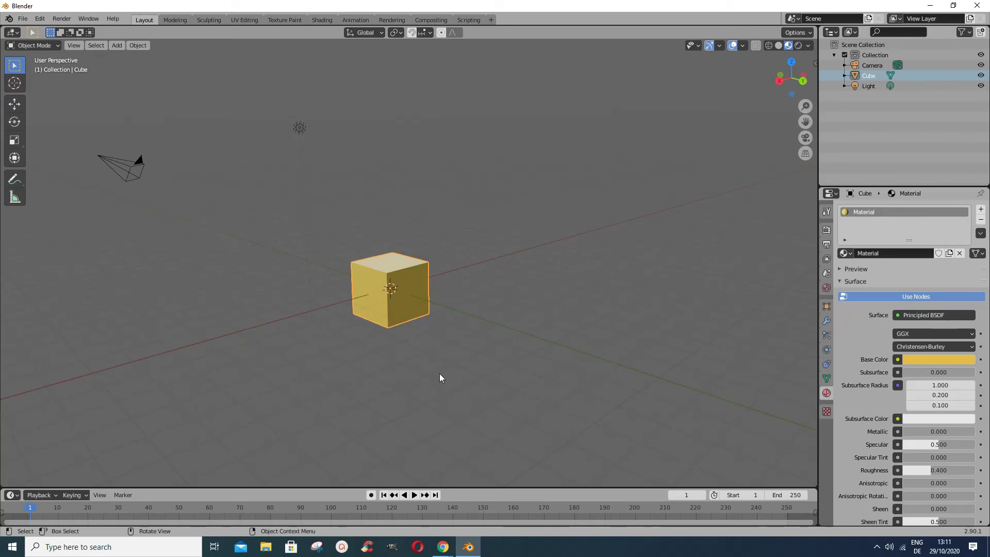
click(805, 138)
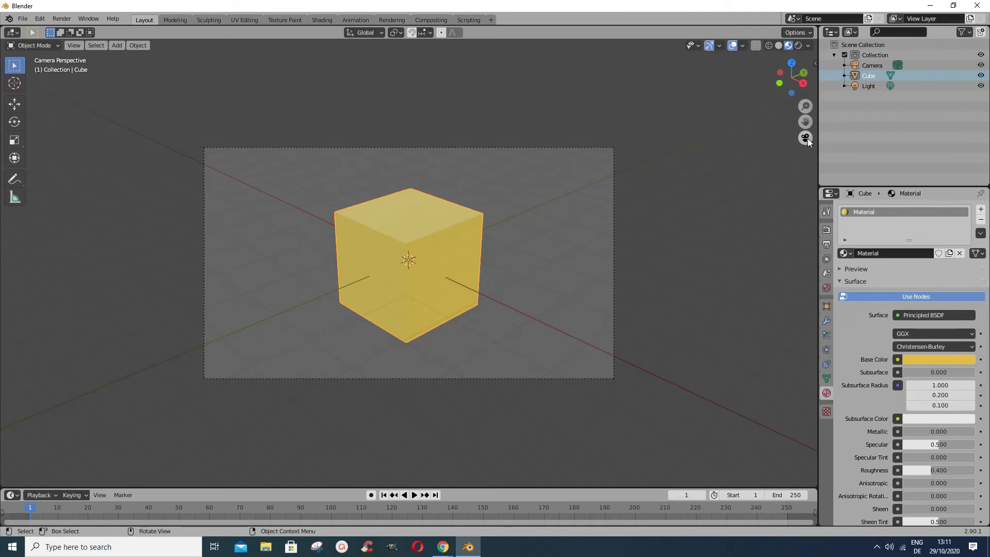
click(806, 138)
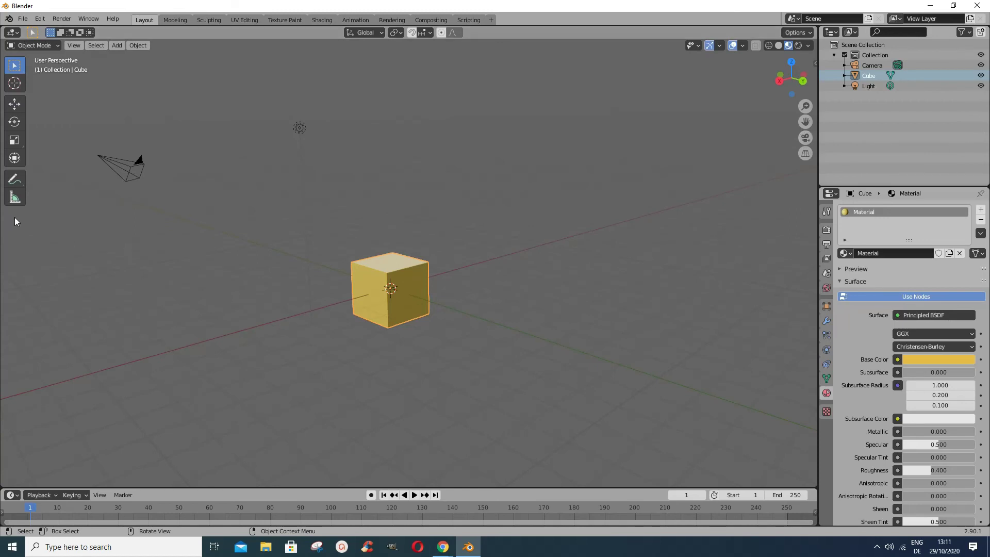
Step: Move the camera far down below the cube with its focal length at 18.8 mm, and check the framing through it
click(131, 177)
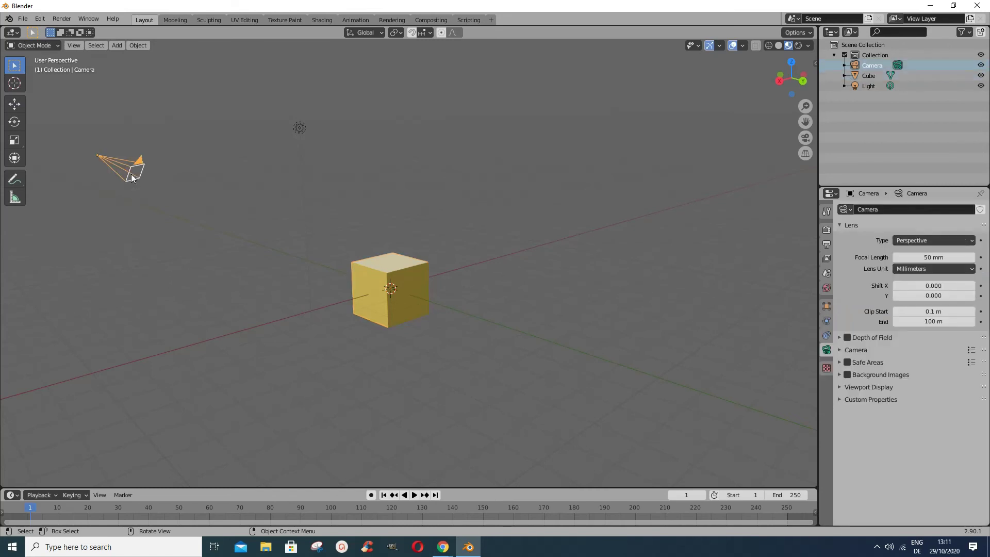
click(15, 103)
drag(126, 169, 90, 417)
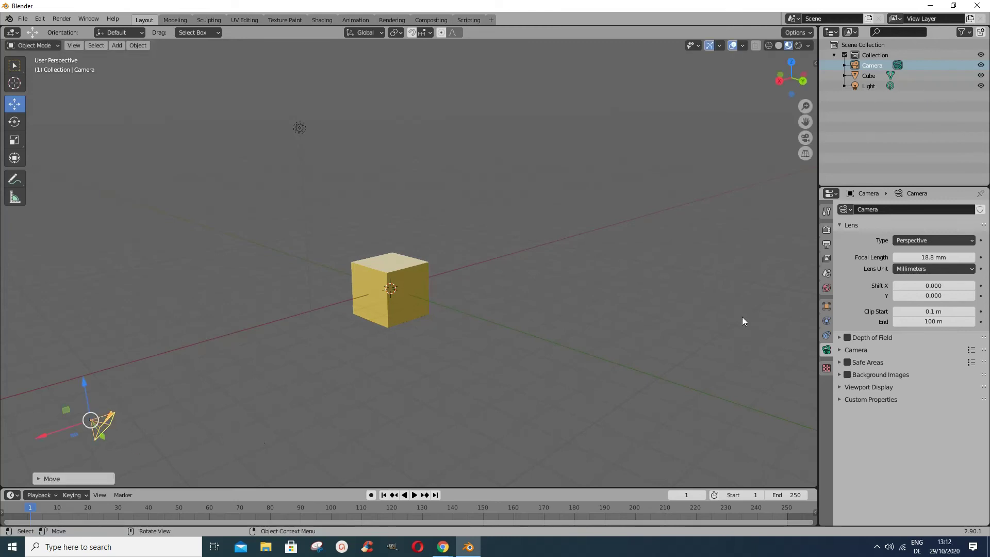
click(806, 138)
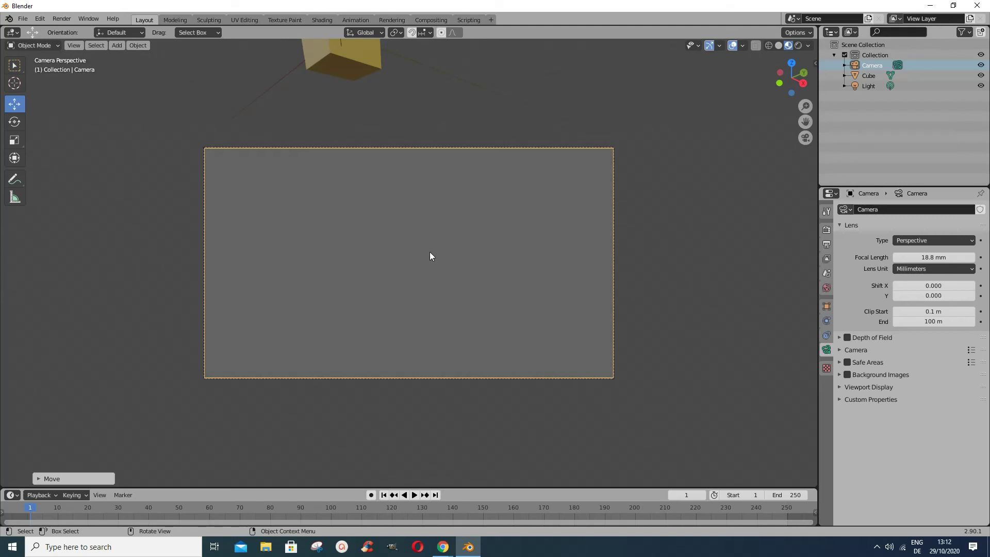
click(806, 137)
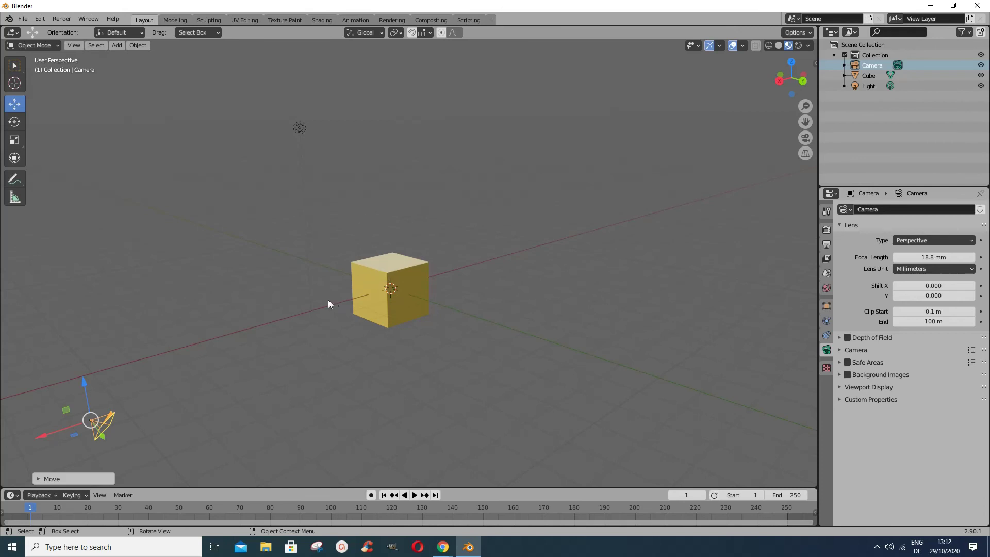
Step: Clear the object selection and align the active camera to the current perspective view of the cube
click(309, 134)
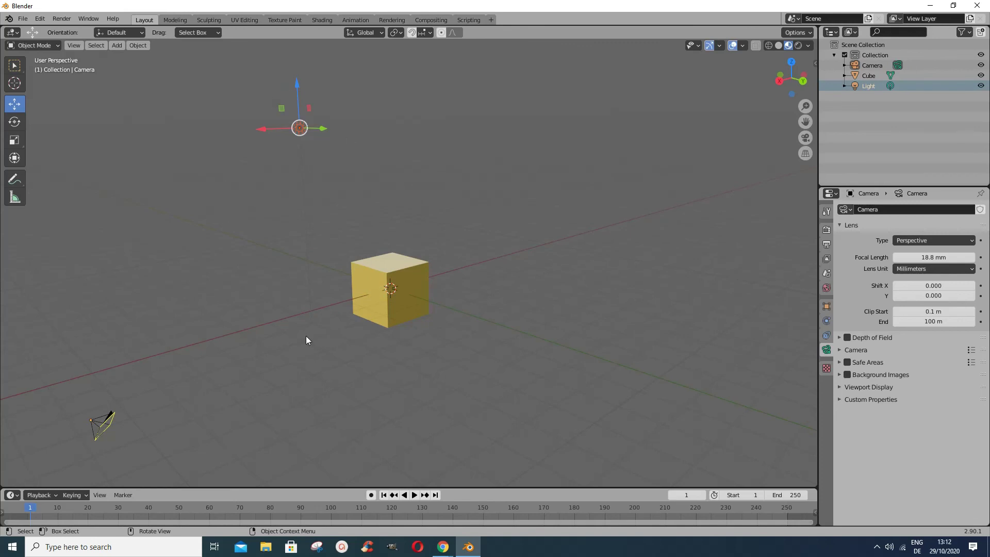
click(318, 134)
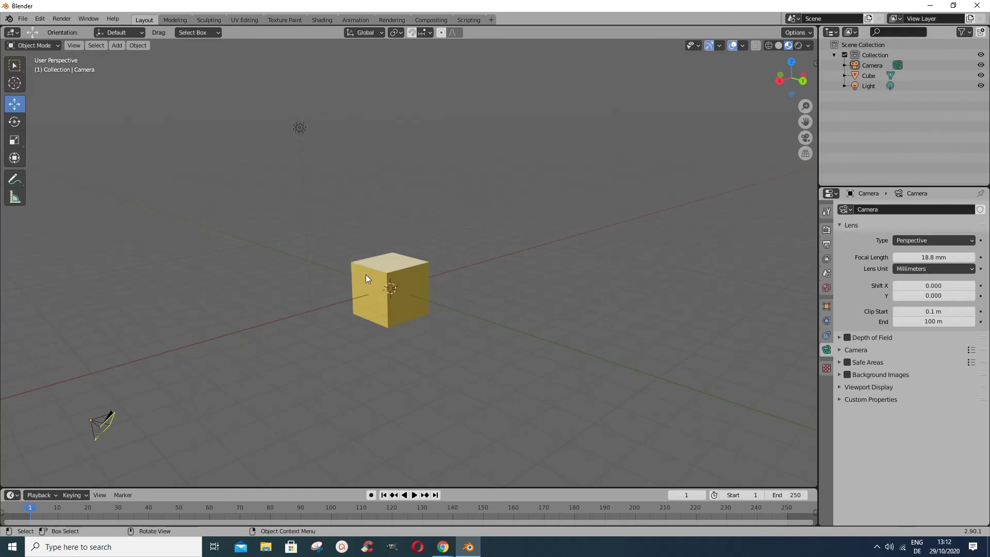
click(67, 48)
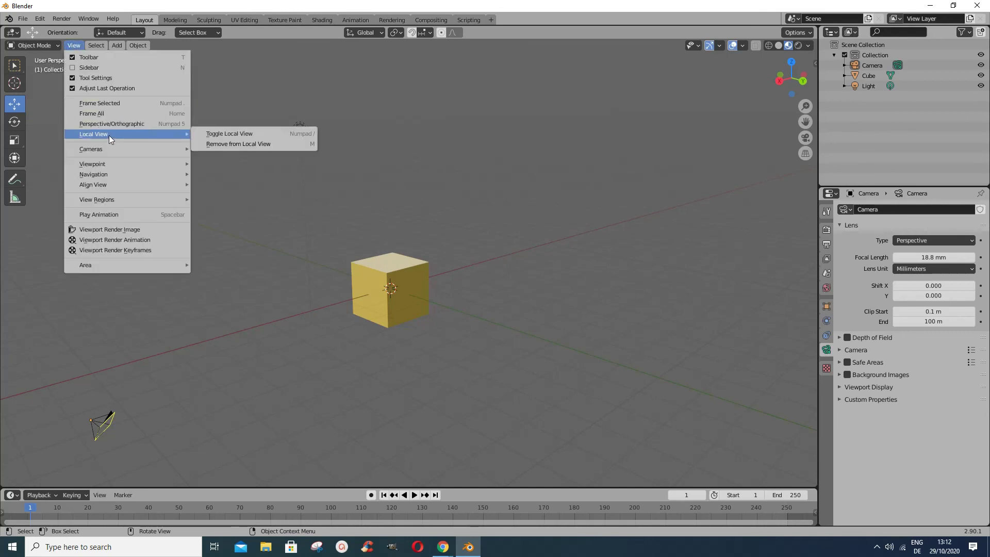
mouse_move(97, 175)
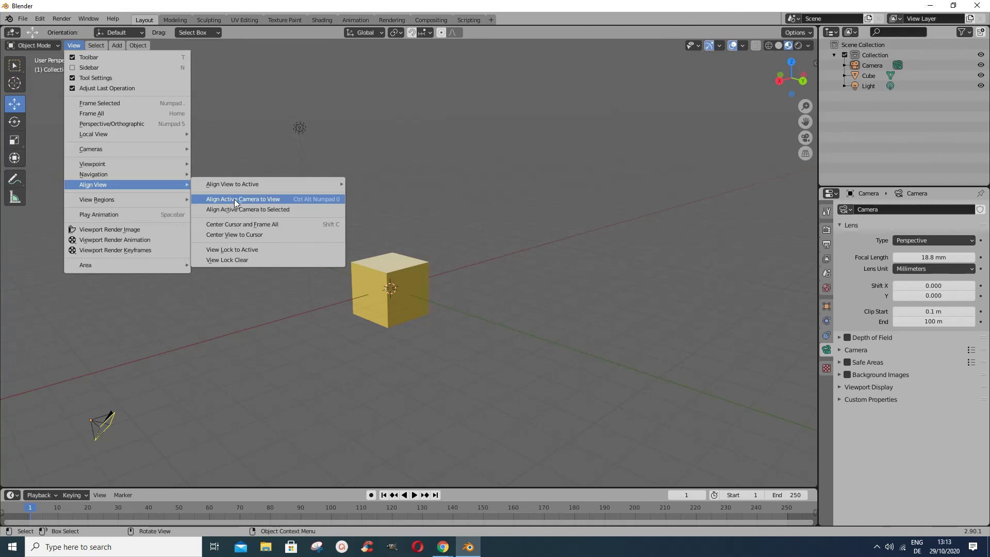
click(235, 200)
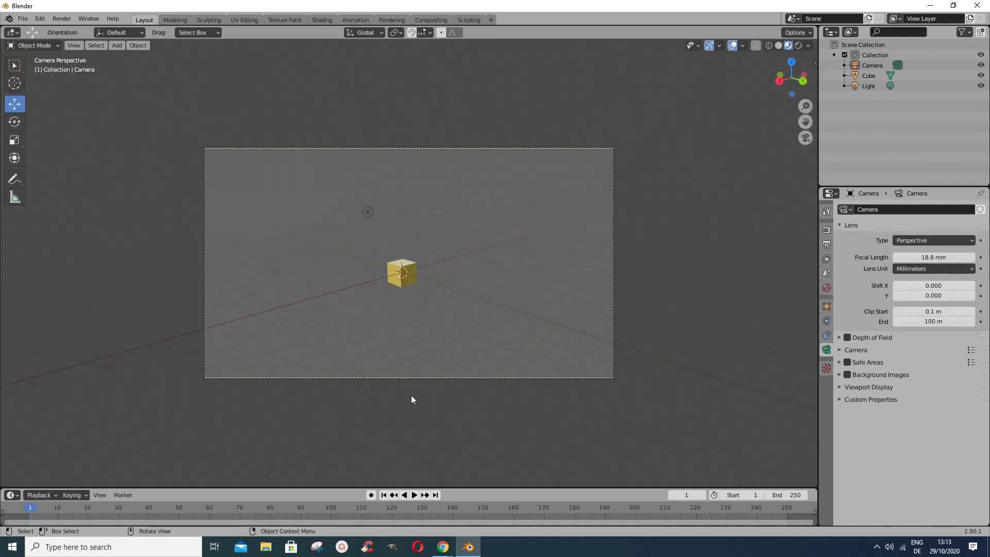